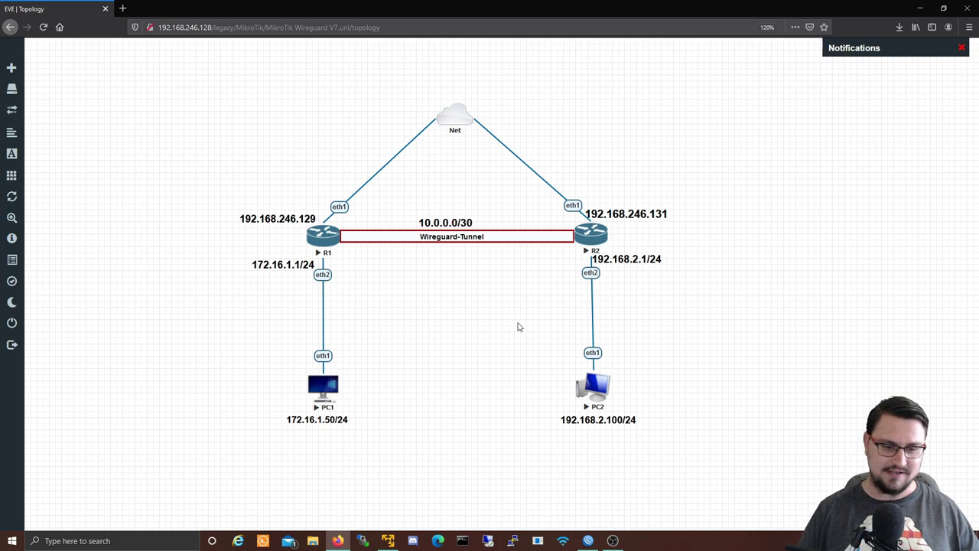
# Step: Connect WinBox to router R1 from the Neighbors list
pyautogui.click(594, 541)
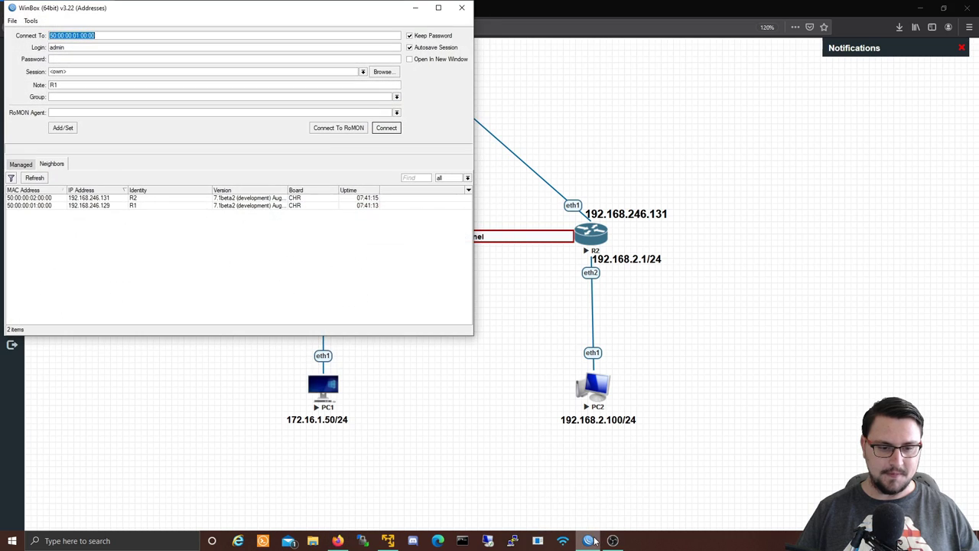
pyautogui.click(47, 205)
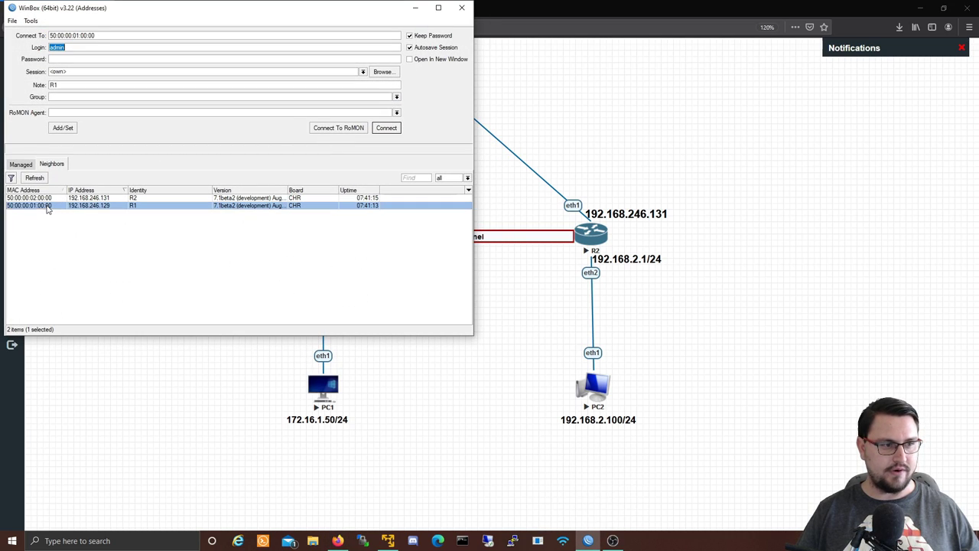
pyautogui.click(387, 129)
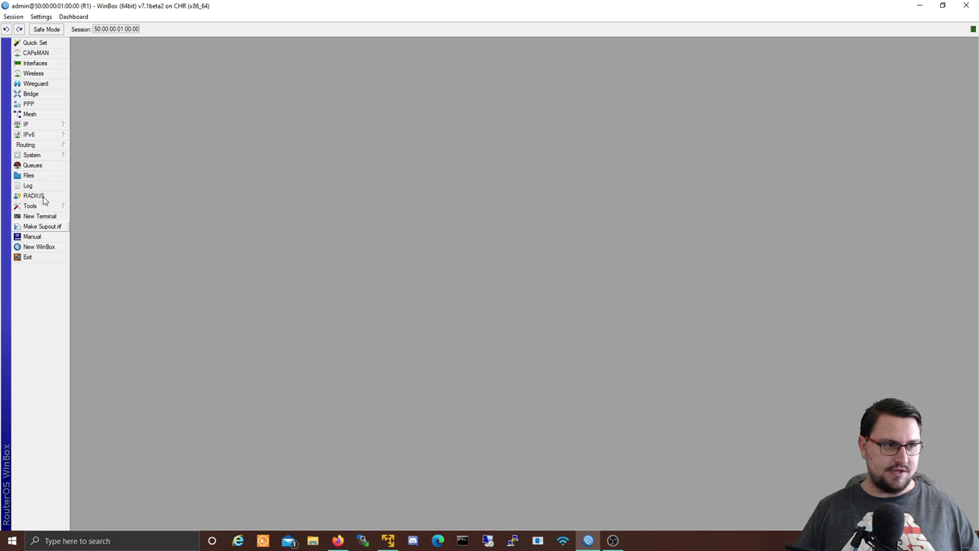
# Step: Open the Wireguard window maximized and check the empty Interfaces and Peers lists
pyautogui.click(46, 84)
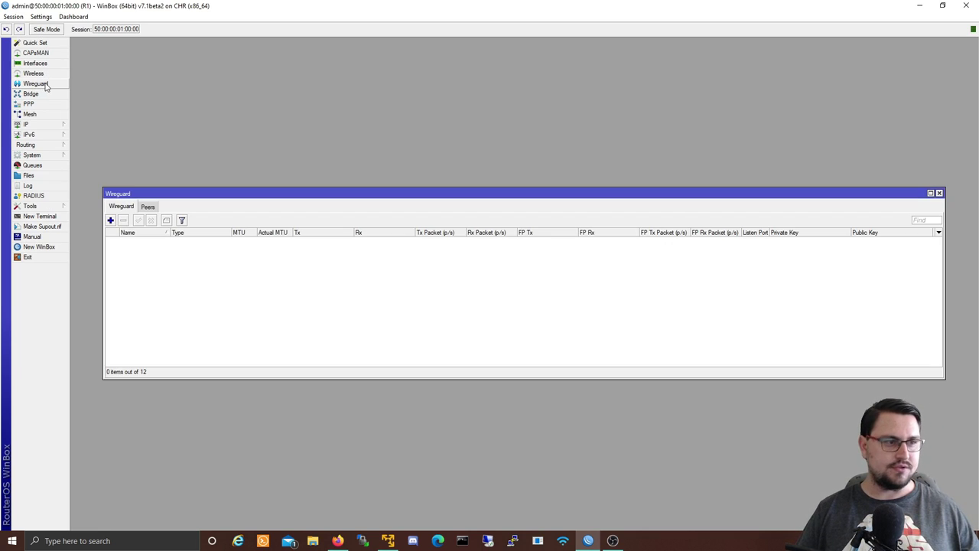
pyautogui.doubleClick(157, 194)
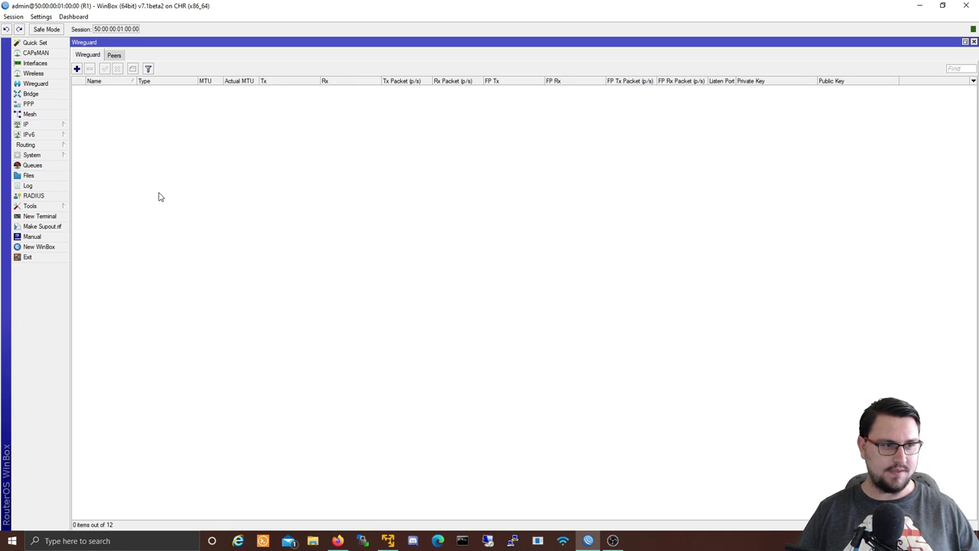
pyautogui.click(118, 56)
pyautogui.click(100, 58)
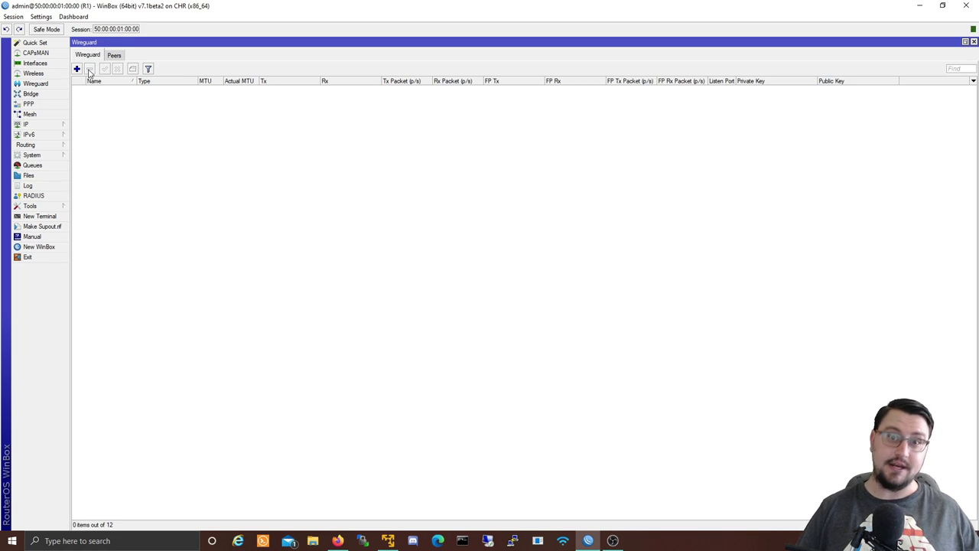
pyautogui.click(112, 58)
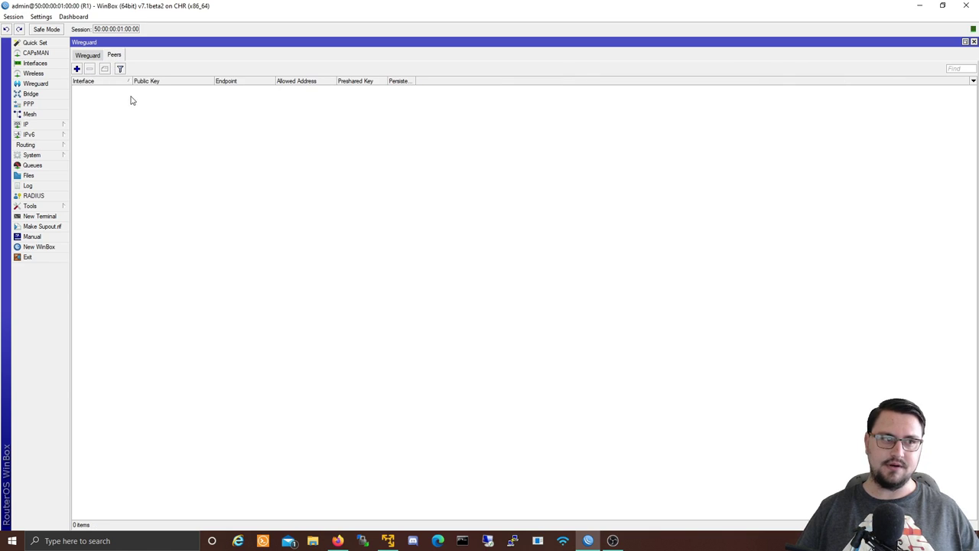
pyautogui.click(96, 59)
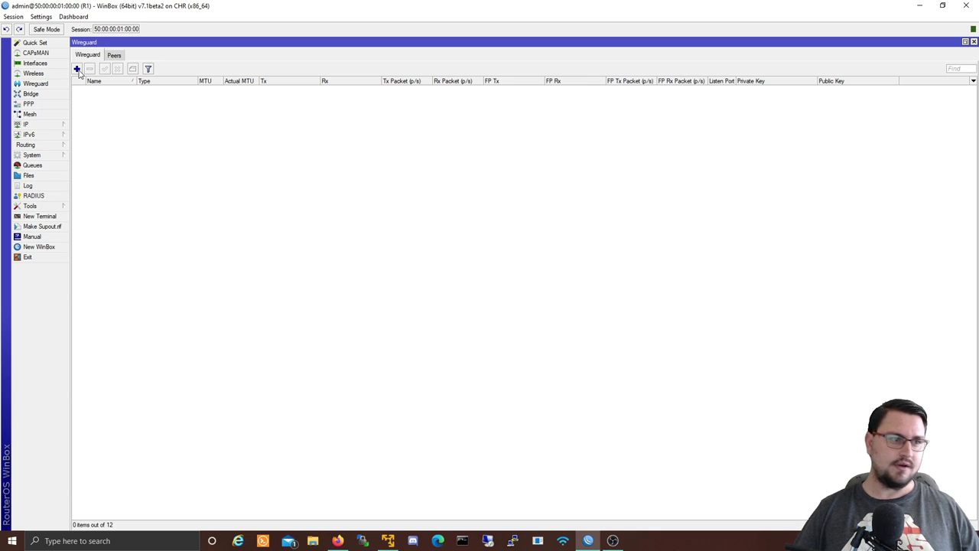
# Step: Add WireGuard interface wireguard1 with MTU 1420 and listen port 13231, applying to generate keys
pyautogui.click(77, 70)
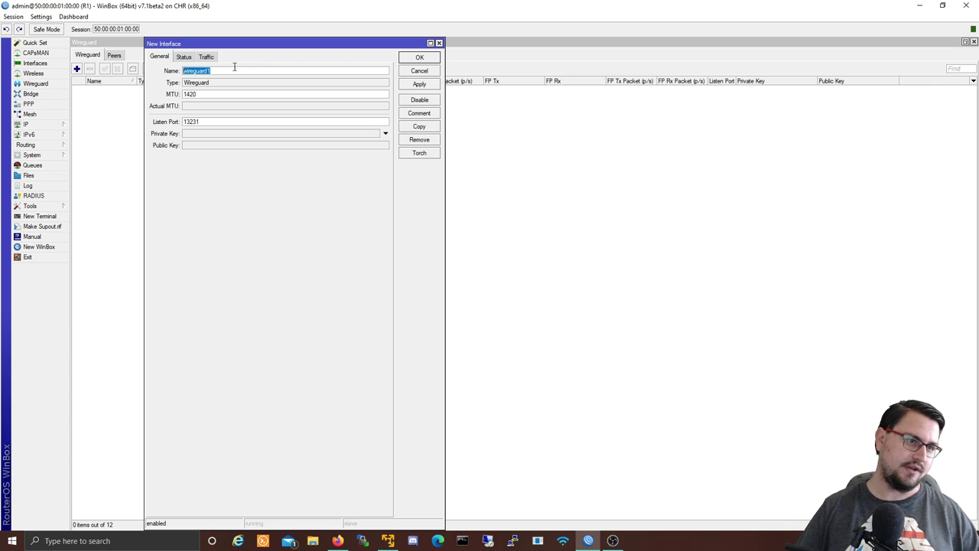
pyautogui.click(216, 98)
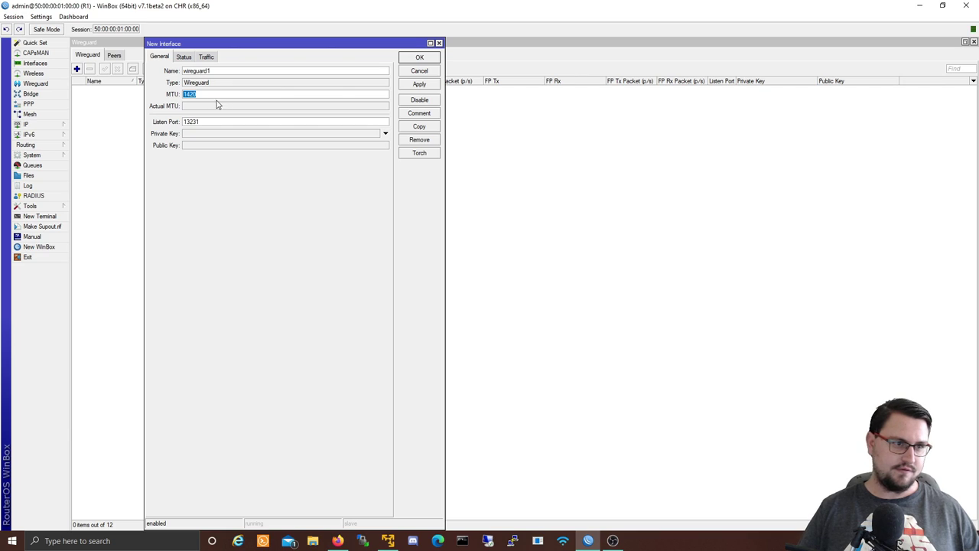
pyautogui.click(212, 122)
pyautogui.moveTo(212, 122); pyautogui.dragTo(189, 126)
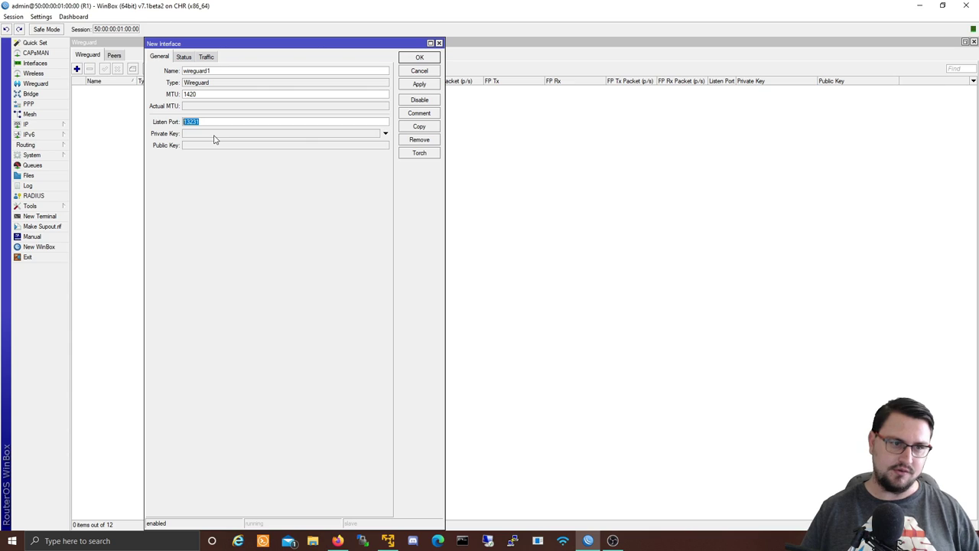
pyautogui.click(423, 85)
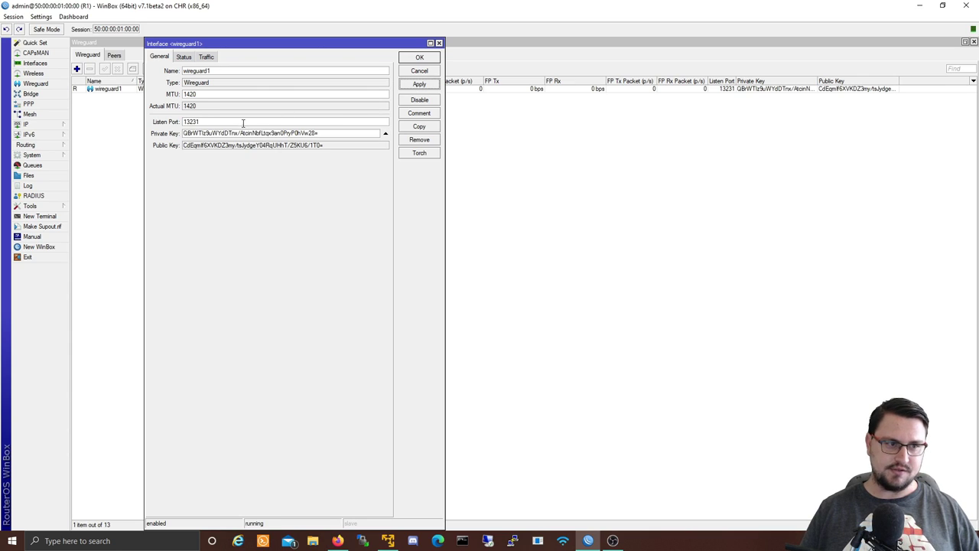
# Step: Select R1's generated public key for copying, then save wireguard1 with OK
pyautogui.moveTo(326, 132); pyautogui.dragTo(155, 137)
pyautogui.moveTo(339, 149); pyautogui.dragTo(182, 153)
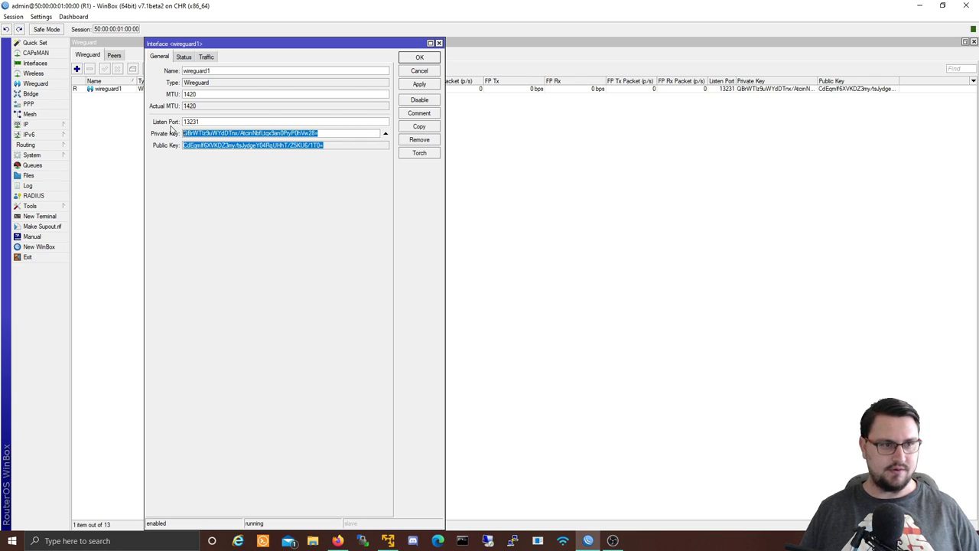
pyautogui.click(274, 151)
pyautogui.moveTo(326, 147); pyautogui.dragTo(183, 145)
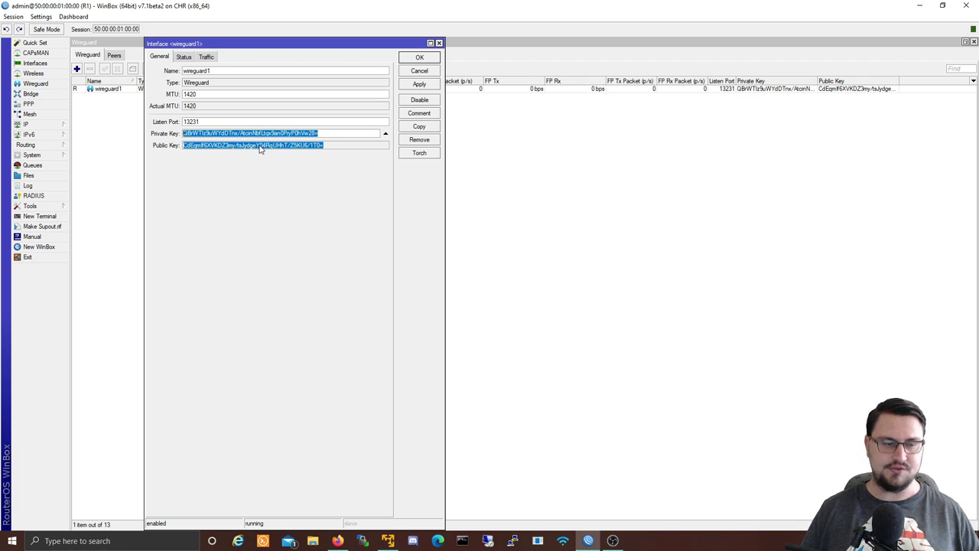
pyautogui.click(275, 150)
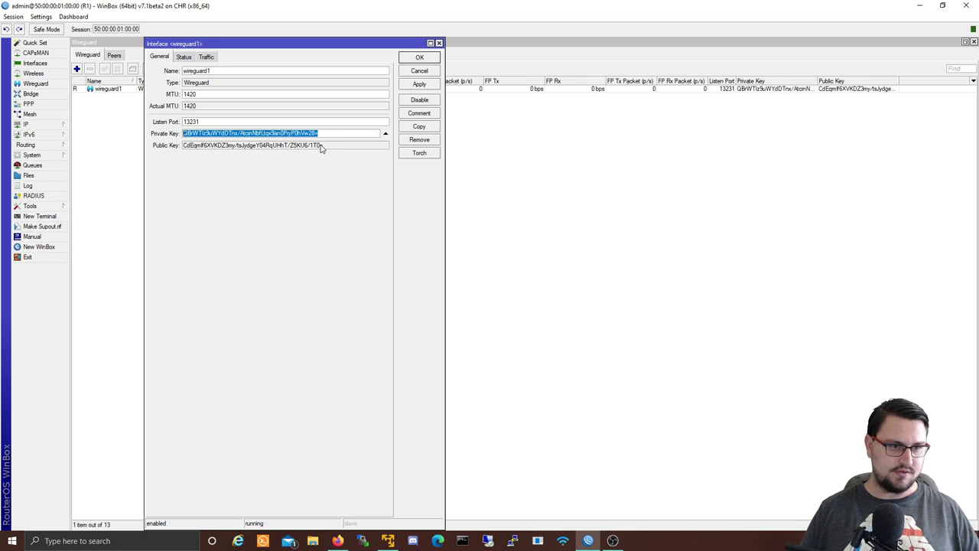
pyautogui.moveTo(323, 148); pyautogui.dragTo(181, 145)
pyautogui.click(193, 150)
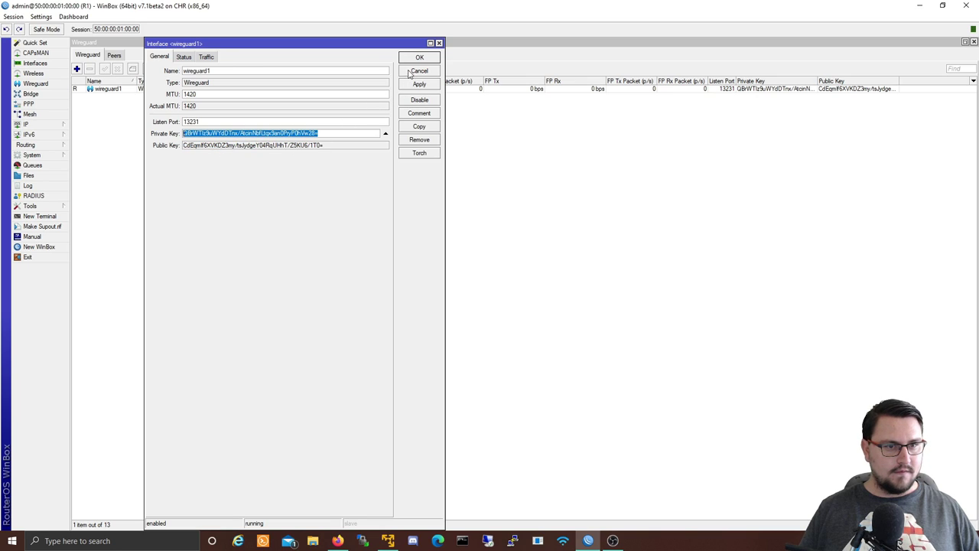
pyautogui.click(413, 60)
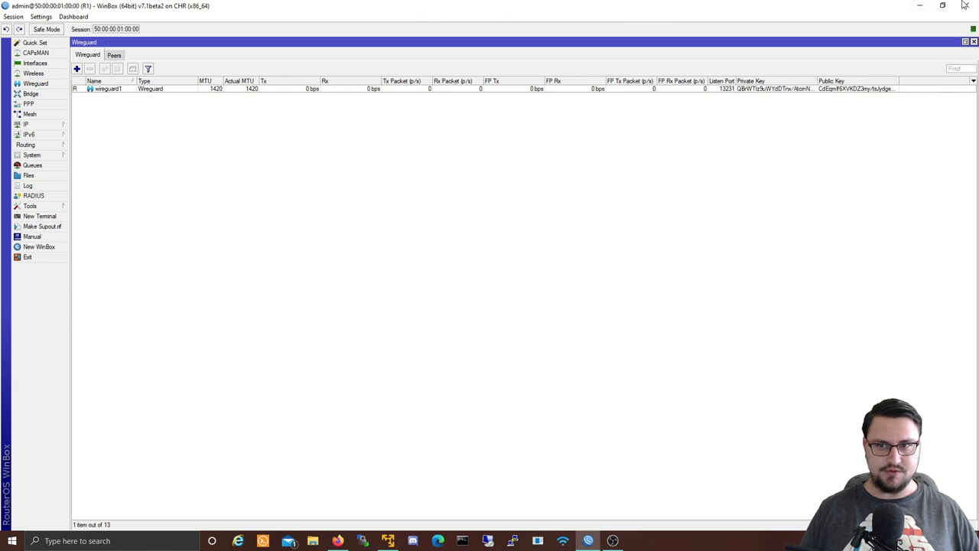
# Step: Open a telnet console to router R2 from the EVE-NG topology
pyautogui.click(919, 5)
pyautogui.click(587, 239)
pyautogui.click(521, 166)
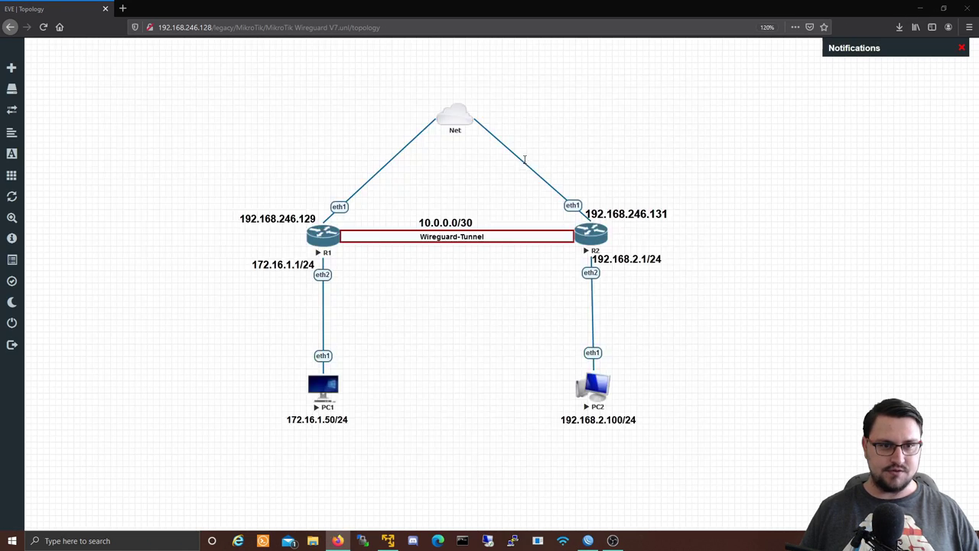
# Step: Log in to R2 as admin with an empty password and reposition the console window
pyautogui.write('admin')
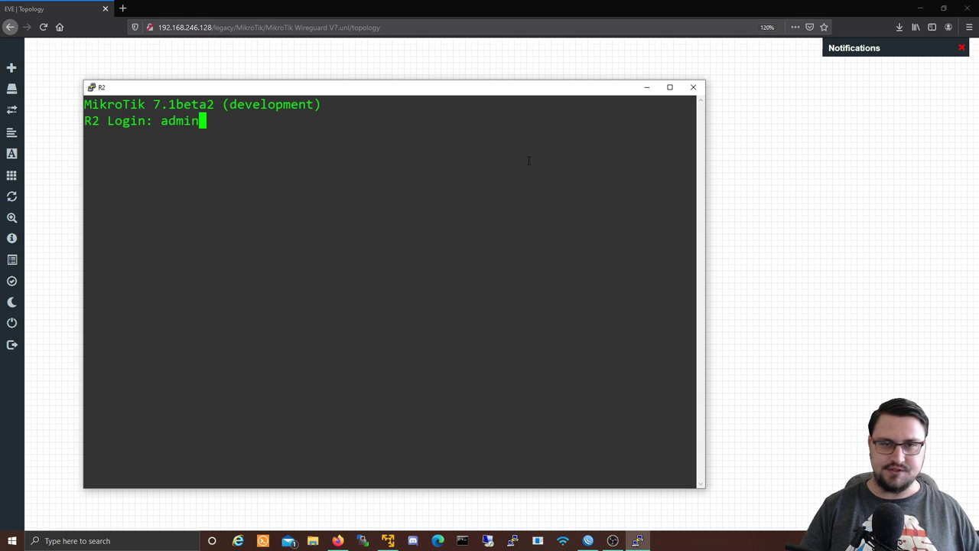
pyautogui.press('Return')
pyautogui.press('Return')
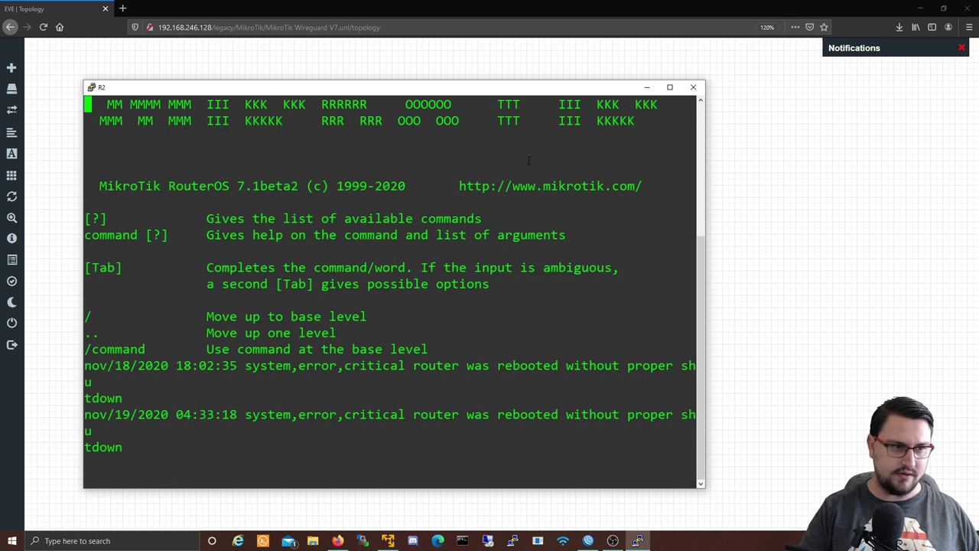
pyautogui.press('Return')
pyautogui.press('Return')
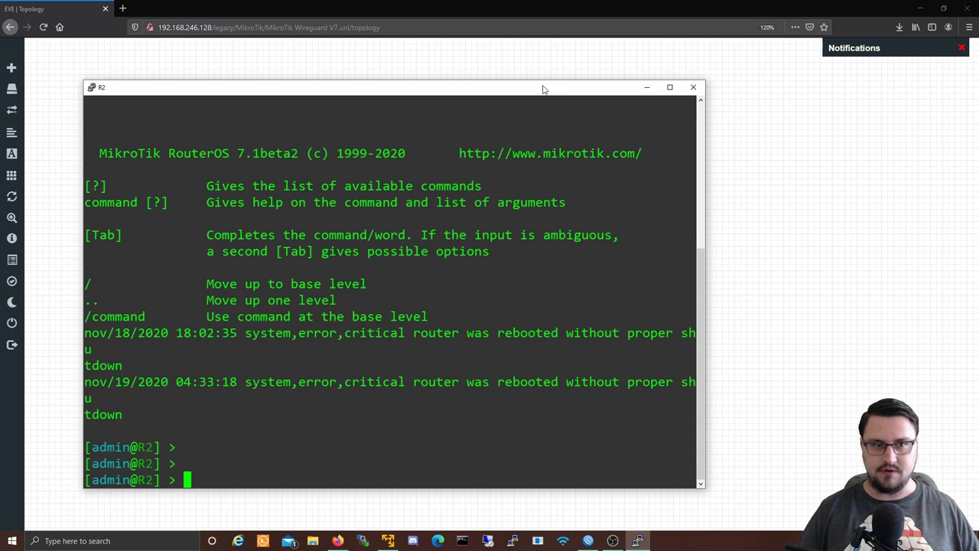
pyautogui.moveTo(535, 91); pyautogui.dragTo(623, 92)
pyautogui.doubleClick(623, 92)
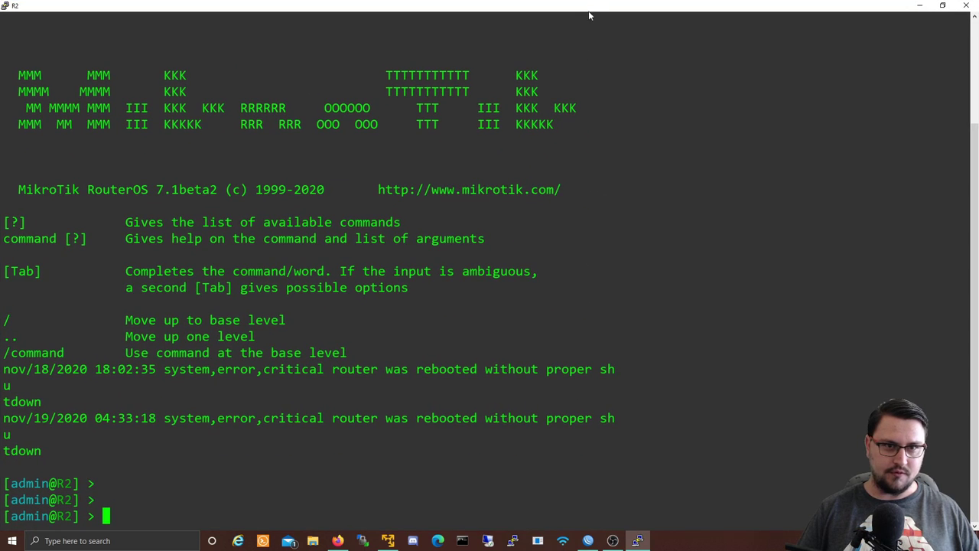
pyautogui.doubleClick(589, 14)
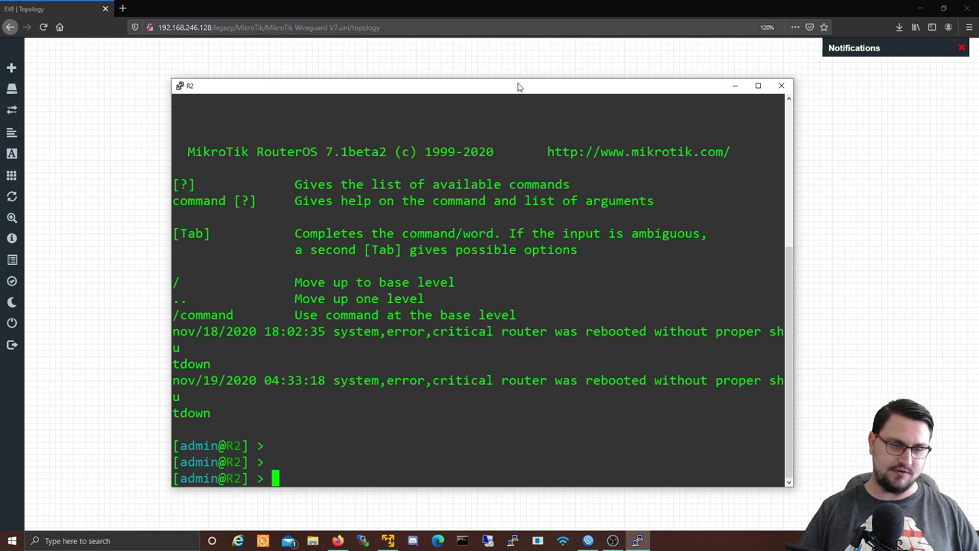
# Step: Type 'interface wireguard add name=wireguard1 mtu=1420 listen-port=13231' in R2's console
pyautogui.write('wireguard')
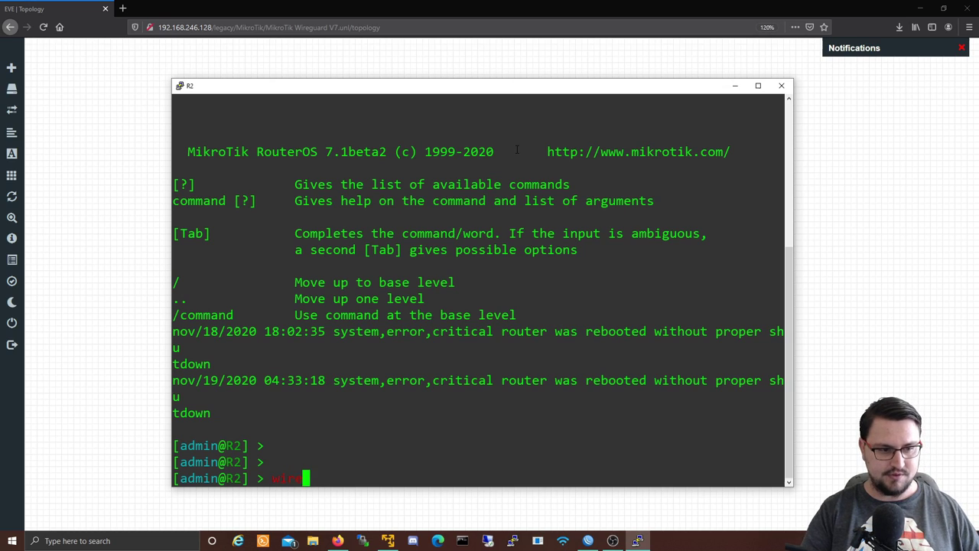
pyautogui.press('BackSpace')
pyautogui.press('BackSpace')
pyautogui.press('BackSpace')
pyautogui.press('BackSpace')
pyautogui.press('BackSpace')
pyautogui.press('BackSpace')
pyautogui.press('BackSpace')
pyautogui.press('BackSpace')
pyautogui.press('BackSpace')
pyautogui.press('BackSpace')
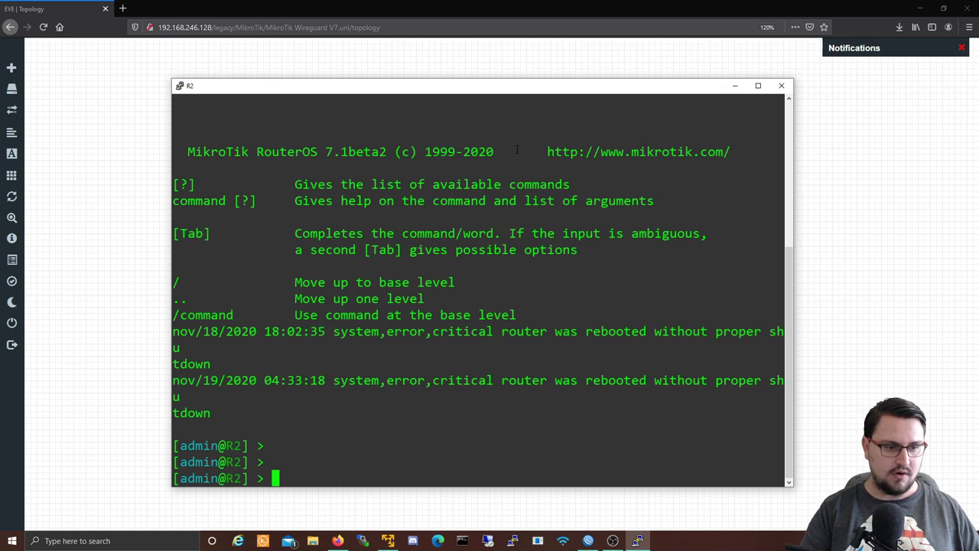
pyautogui.write('interface/')
pyautogui.press('BackSpace')
pyautogui.write('wire')
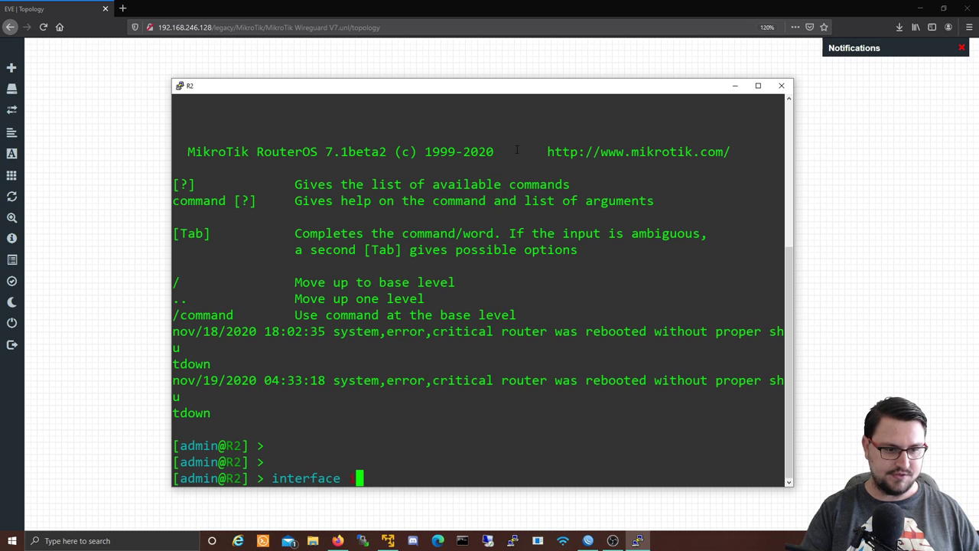
pyautogui.write('guard')
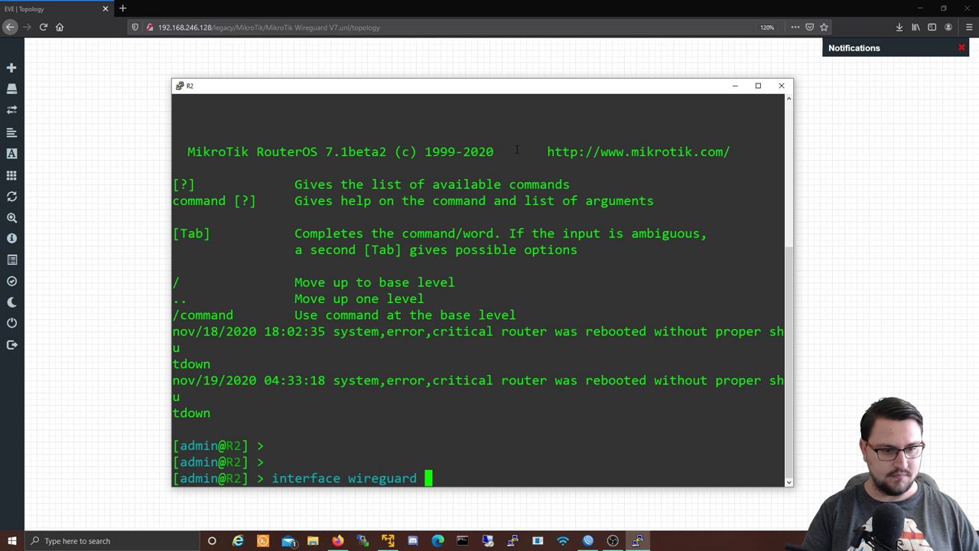
pyautogui.write('/add')
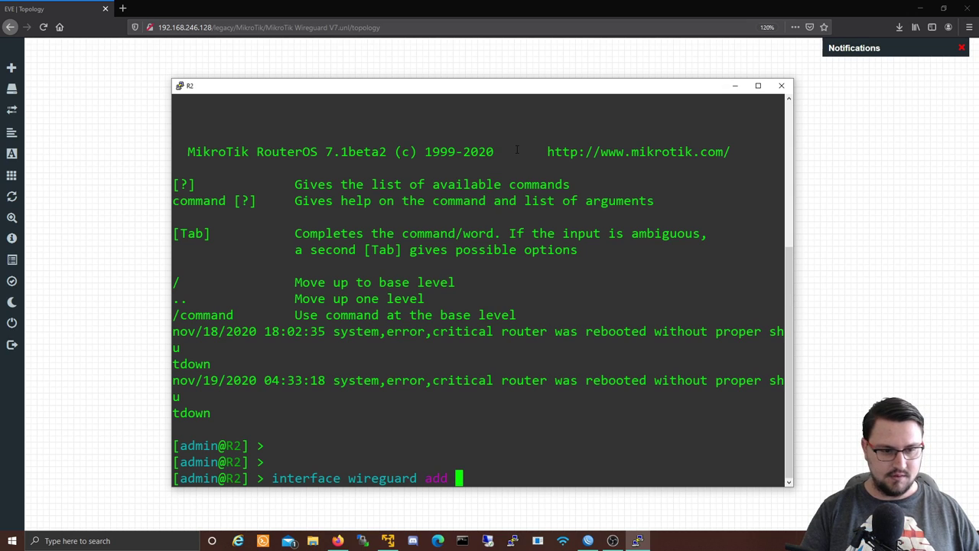
pyautogui.press('?')
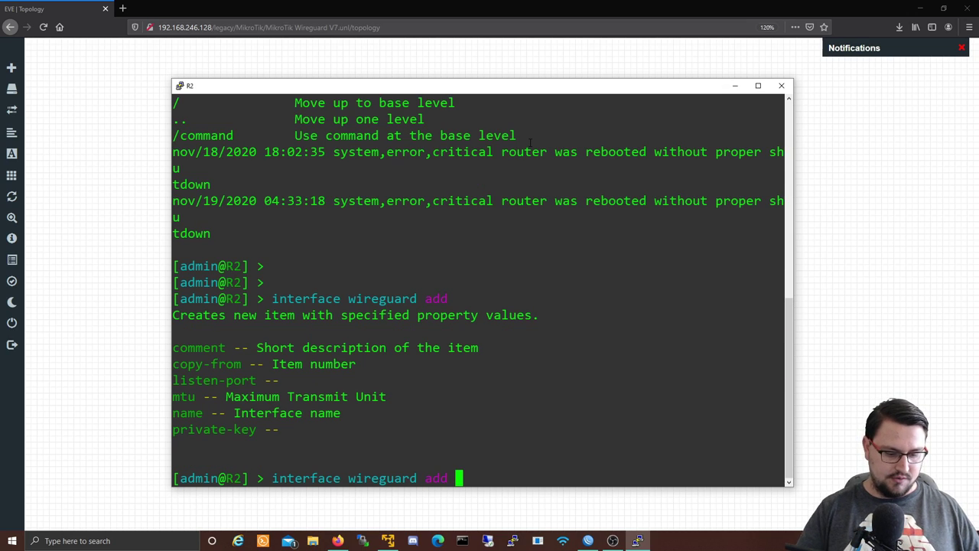
pyautogui.write('name=wireguar')
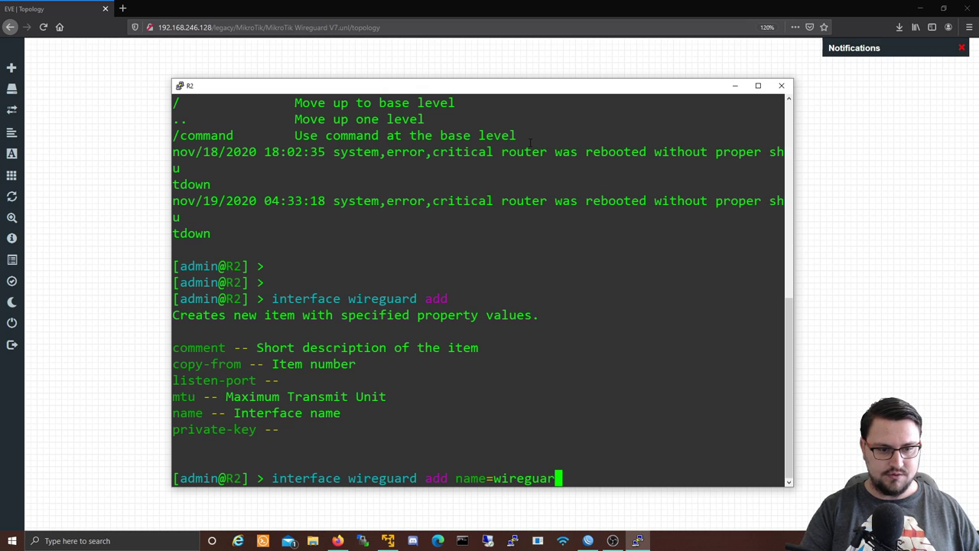
pyautogui.write('d1 mtu=1420 ')
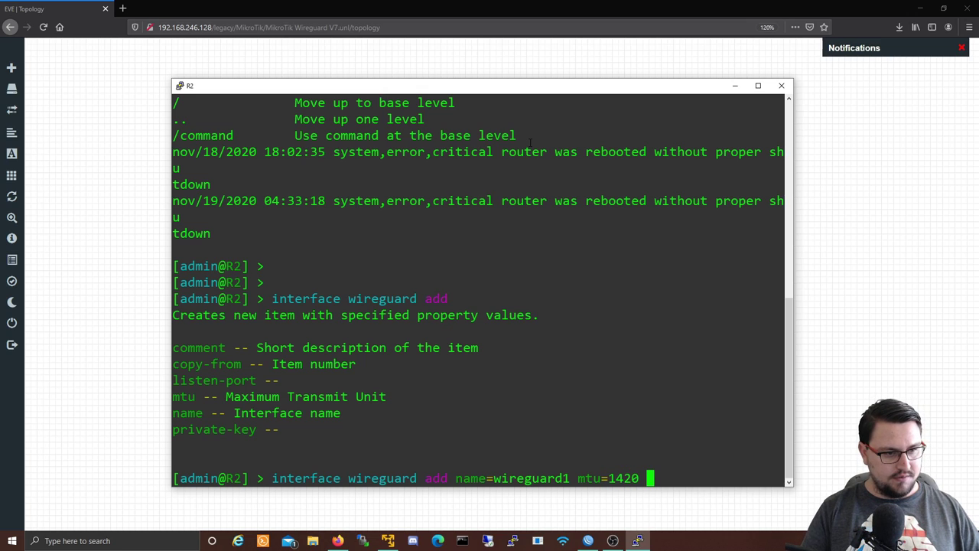
pyautogui.write('listen-port=')
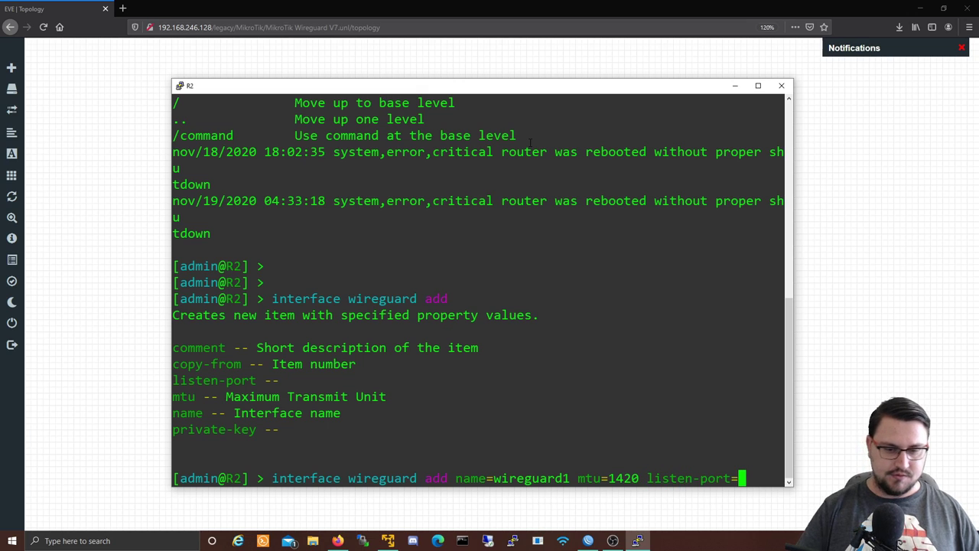
pyautogui.rightClick(539, 147)
pyautogui.press('BackSpace')
pyautogui.press('BackSpace')
pyautogui.press('BackSpace')
pyautogui.press('BackSpace')
pyautogui.press('BackSpace')
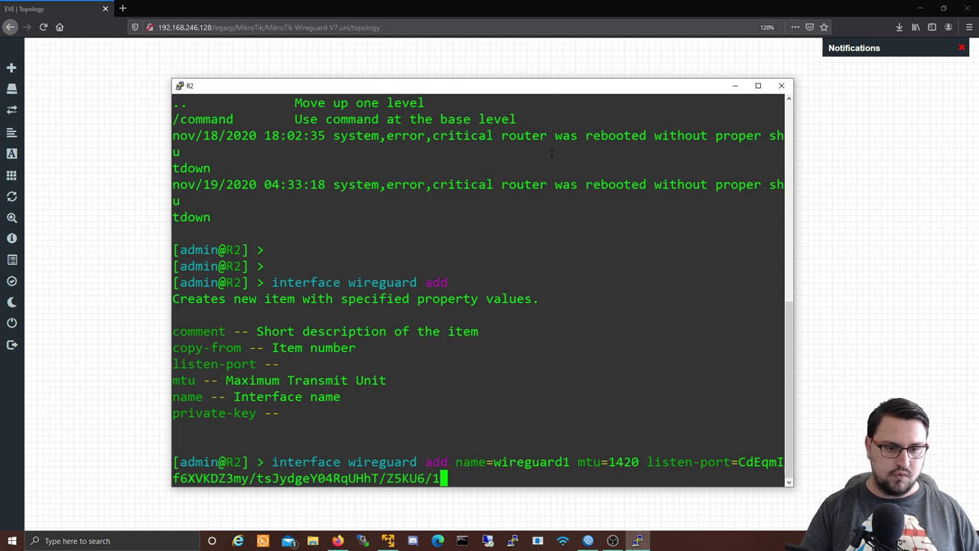
pyautogui.press('BackSpace')
pyautogui.press('BackSpace')
pyautogui.press('BackSpace')
pyautogui.press('BackSpace')
pyautogui.press('BackSpace')
pyautogui.press('BackSpace')
pyautogui.press('BackSpace')
pyautogui.press('BackSpace')
pyautogui.press('BackSpace')
pyautogui.press('BackSpace')
pyautogui.press('BackSpace')
pyautogui.press('BackSpace')
pyautogui.press('BackSpace')
pyautogui.press('BackSpace')
pyautogui.press('BackSpace')
pyautogui.press('BackSpace')
pyautogui.press('BackSpace')
pyautogui.press('BackSpace')
pyautogui.press('BackSpace')
pyautogui.press('BackSpace')
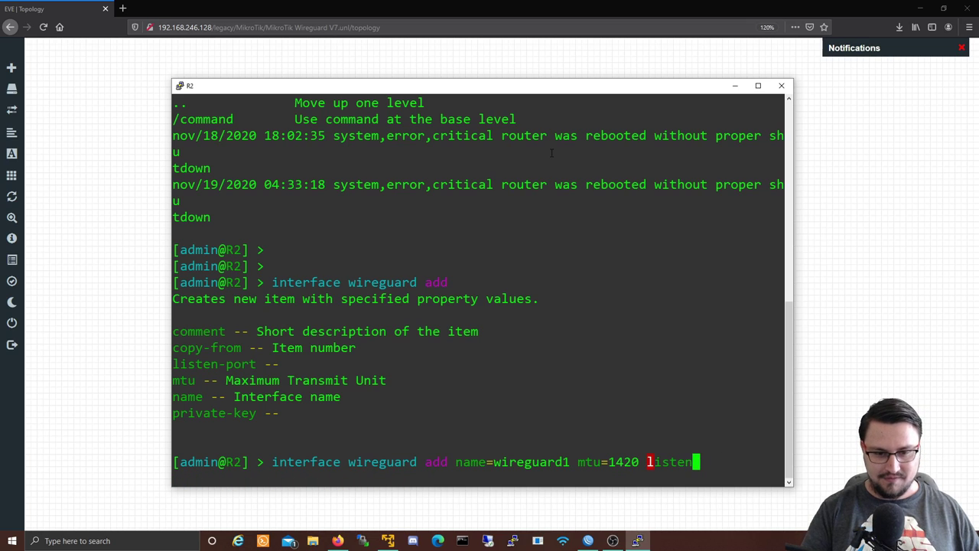
pyautogui.press('Tab')
pyautogui.write('132')
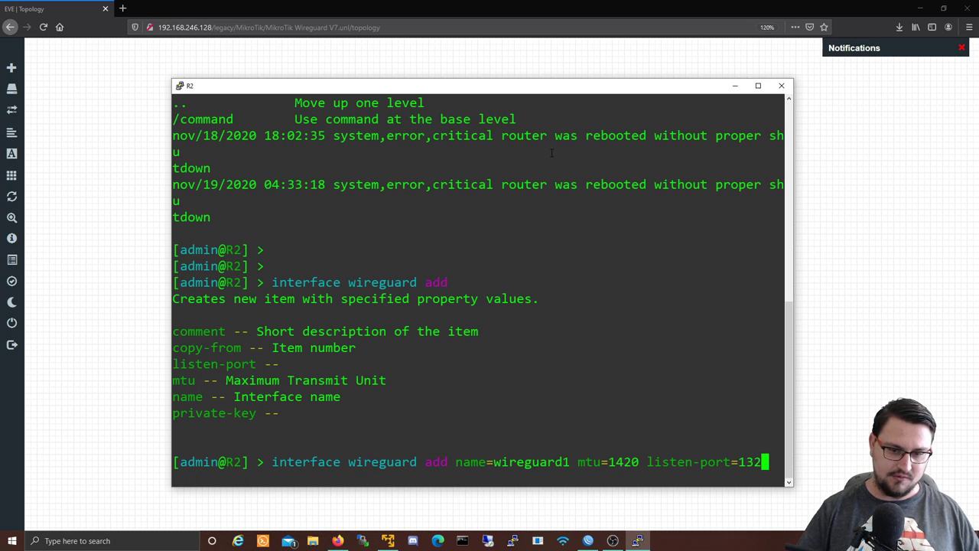
pyautogui.write('31')
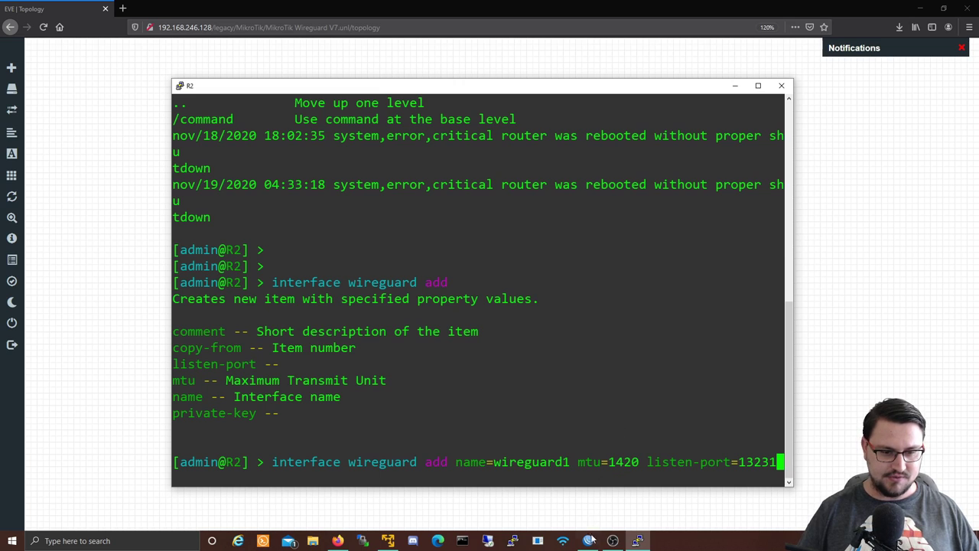
# Step: Check R1's wireguard1 settings, then run the command to create wireguard1 on R2
pyautogui.click(588, 541)
pyautogui.doubleClick(205, 89)
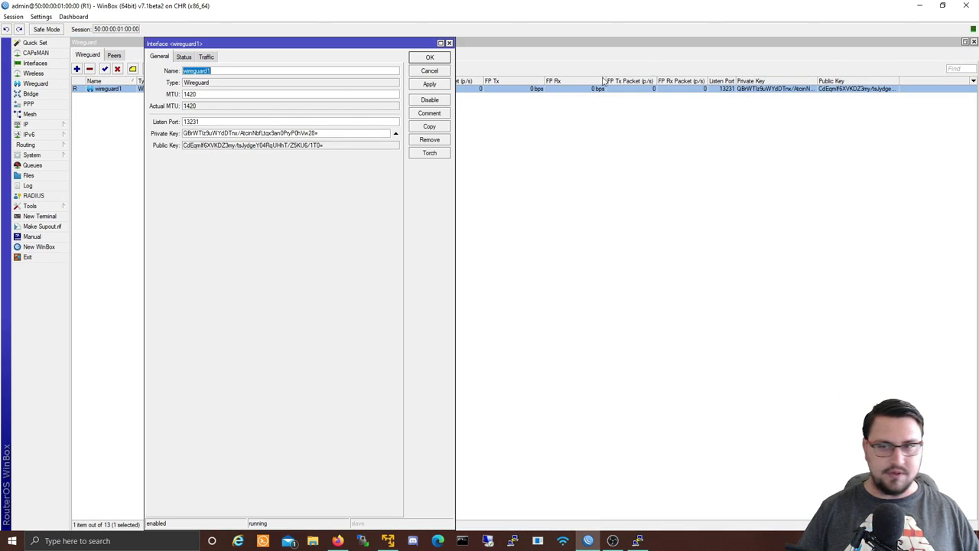
pyautogui.click(449, 44)
pyautogui.click(920, 5)
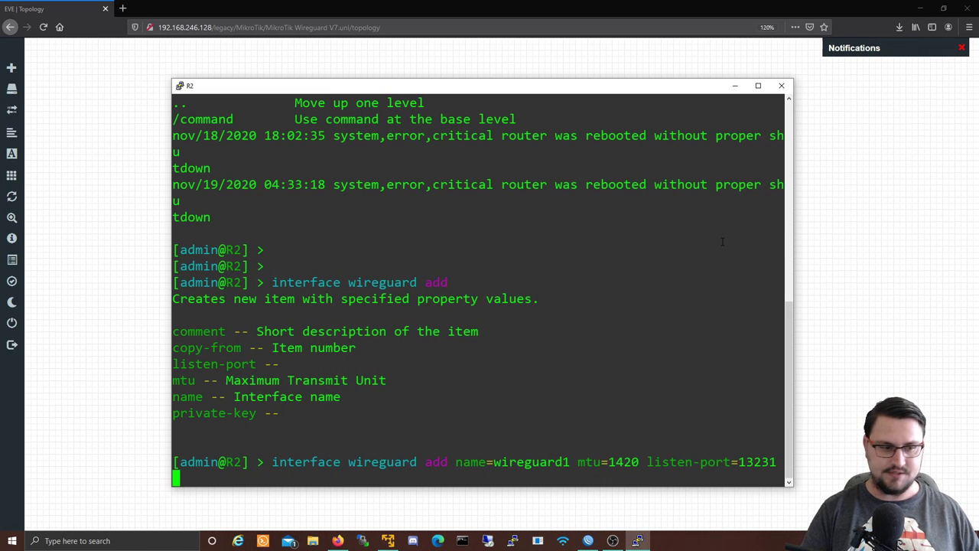
pyautogui.press('BackSpace')
pyautogui.press('Return')
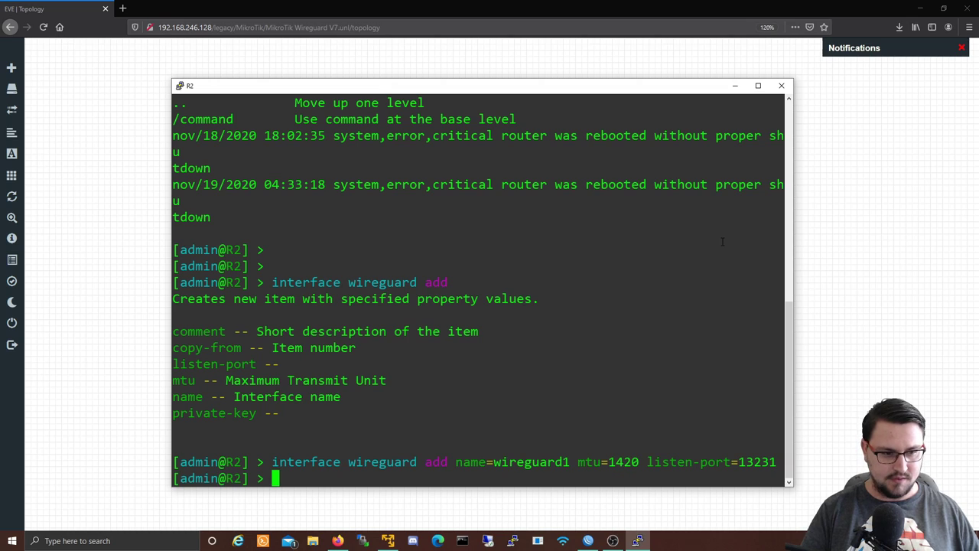
# Step: List R2's WireGuard interfaces with 'interface wireguard print' and select the output
pyautogui.write('interface w')
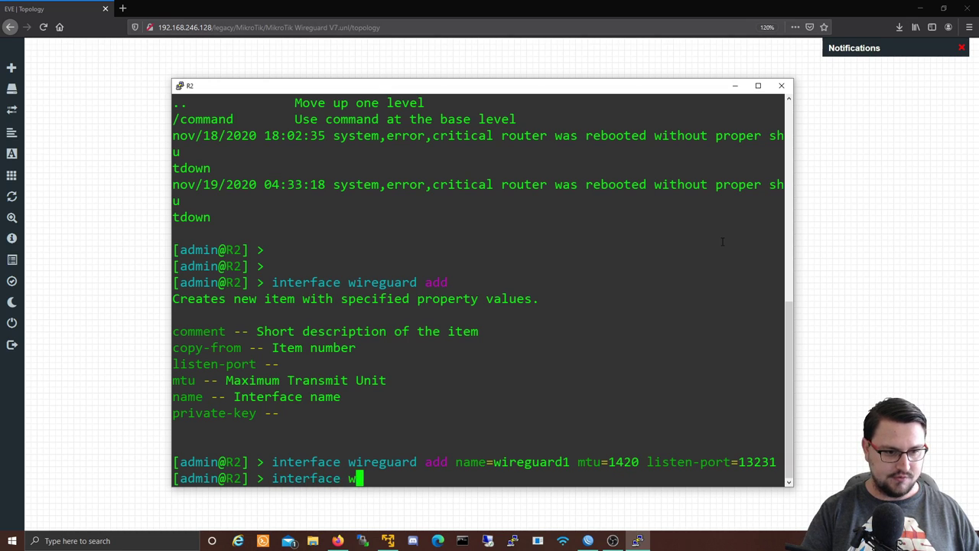
pyautogui.write('ireguard print')
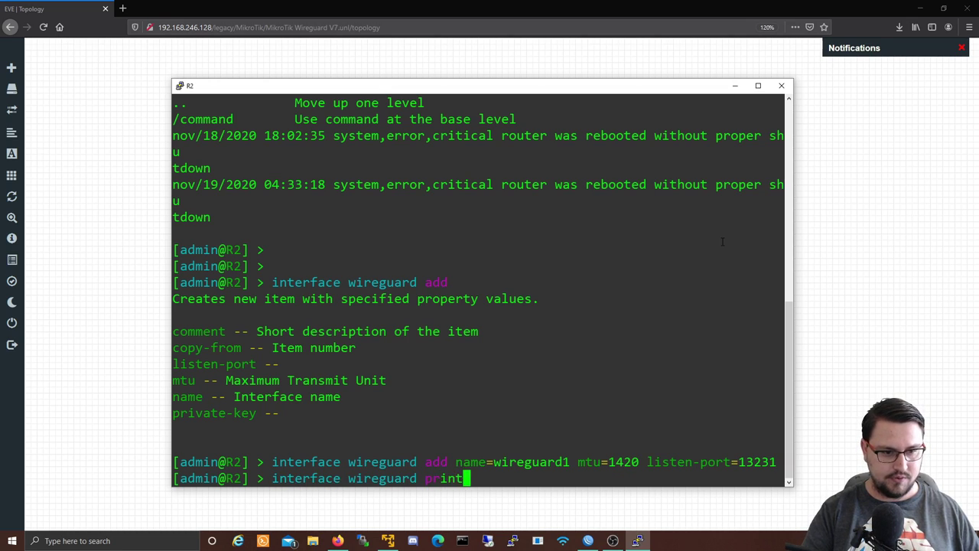
pyautogui.press('Return')
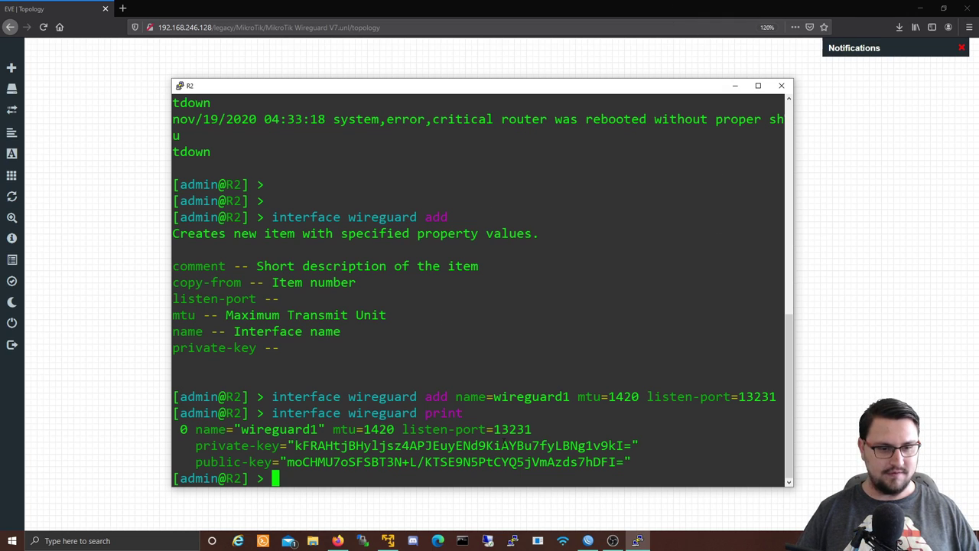
pyautogui.moveTo(642, 453); pyautogui.dragTo(419, 413)
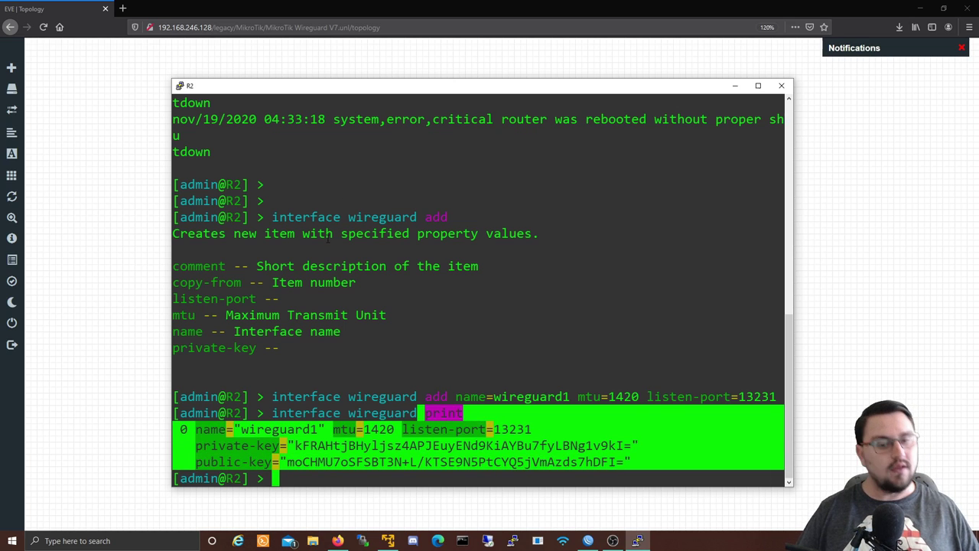
# Step: Add a new peer in R1's WireGuard Peers list assigned to interface wireguard1
pyautogui.click(588, 541)
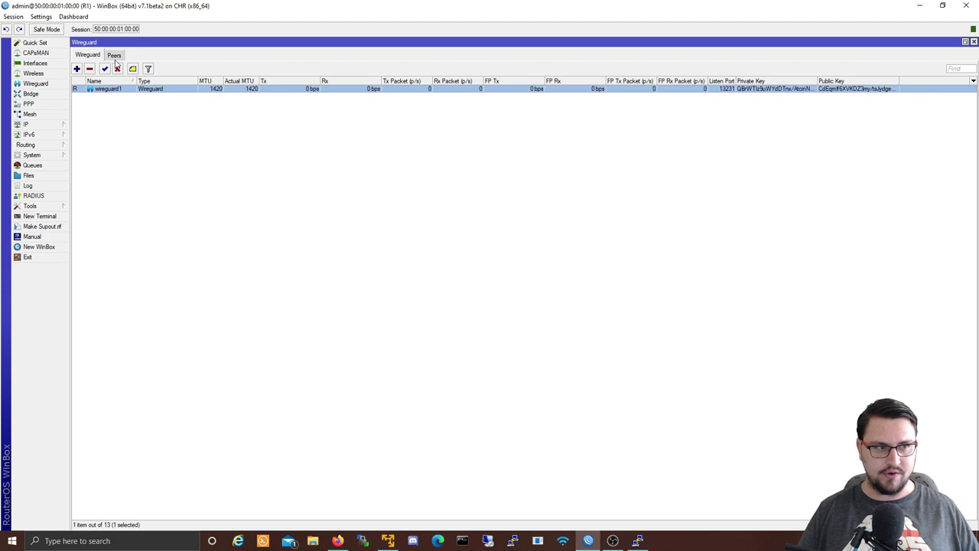
pyautogui.click(114, 56)
pyautogui.click(77, 69)
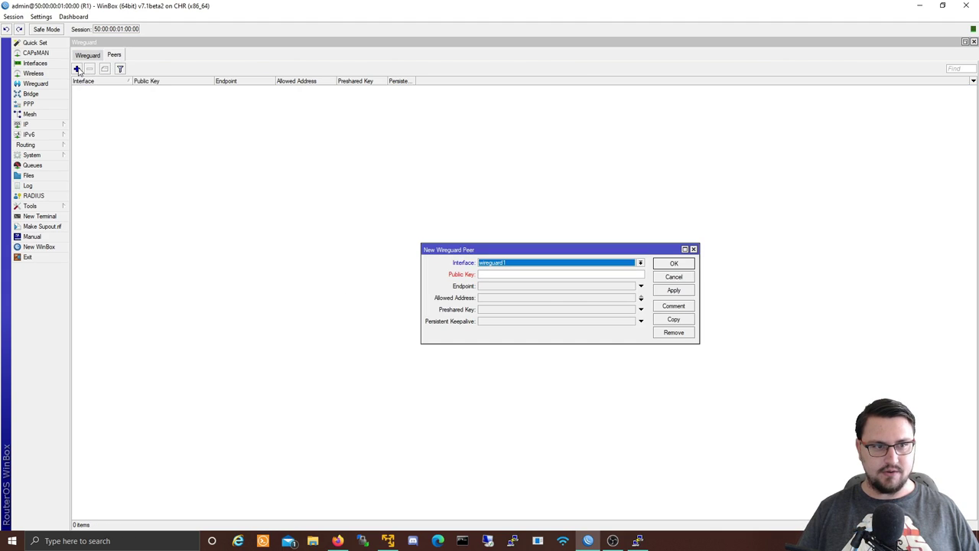
pyautogui.click(482, 263)
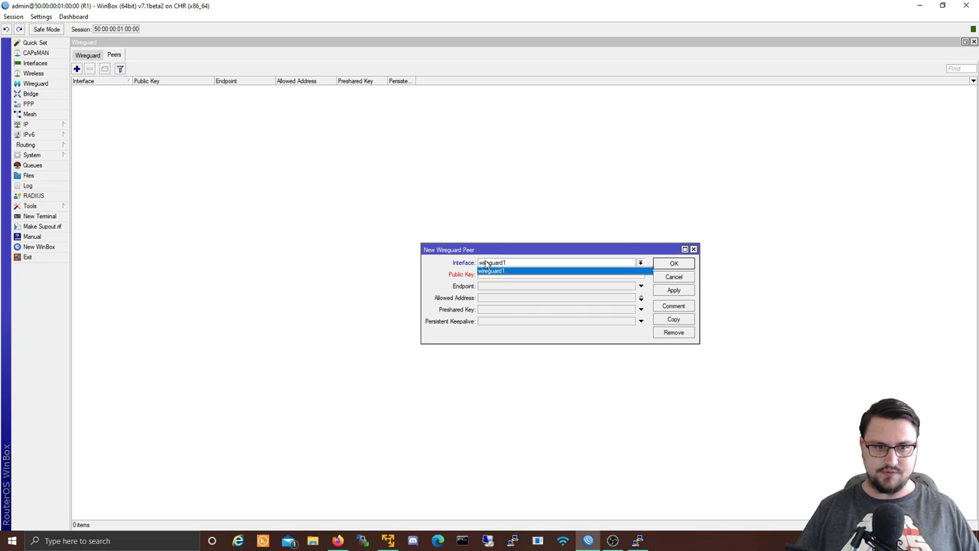
pyautogui.click(502, 272)
pyautogui.click(500, 273)
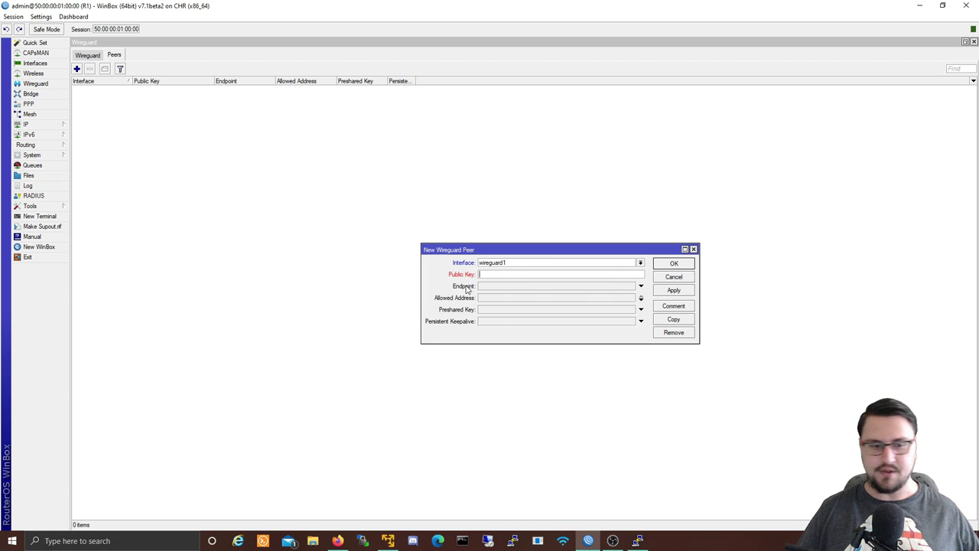
# Step: Paste R2's public key from its console and enter endpoint 192.168.246.131
pyautogui.click(639, 540)
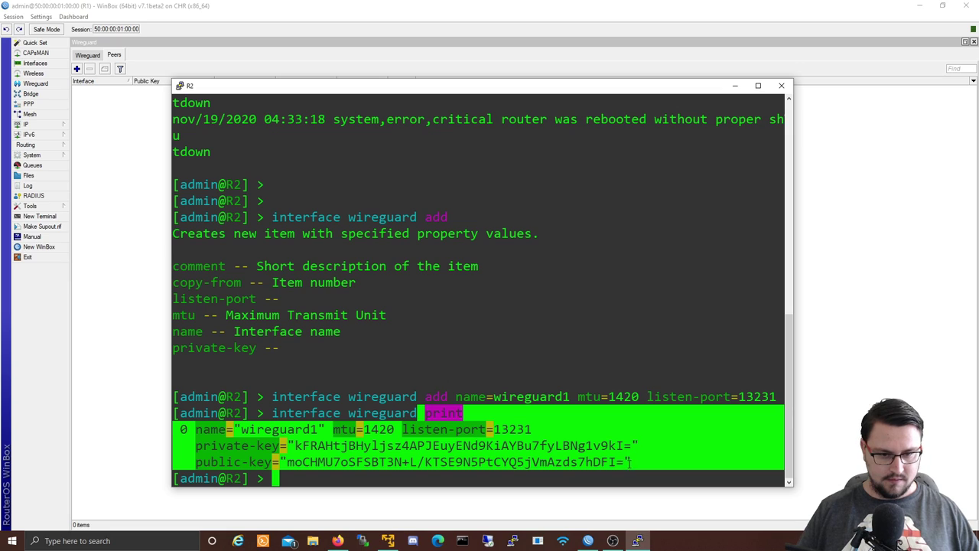
pyautogui.moveTo(629, 462)
pyautogui.mouseDown()
pyautogui.moveTo(310, 462)
pyautogui.moveTo(624, 462)
pyautogui.mouseUp()
pyautogui.hotkey('ctrl', 'c')
pyautogui.click(310, 462)
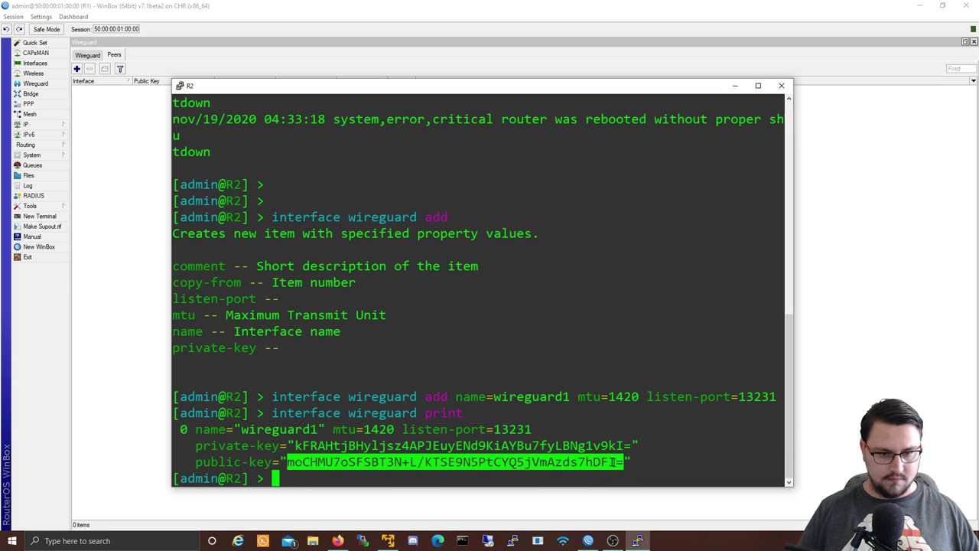
pyautogui.click(735, 86)
pyautogui.click(533, 274)
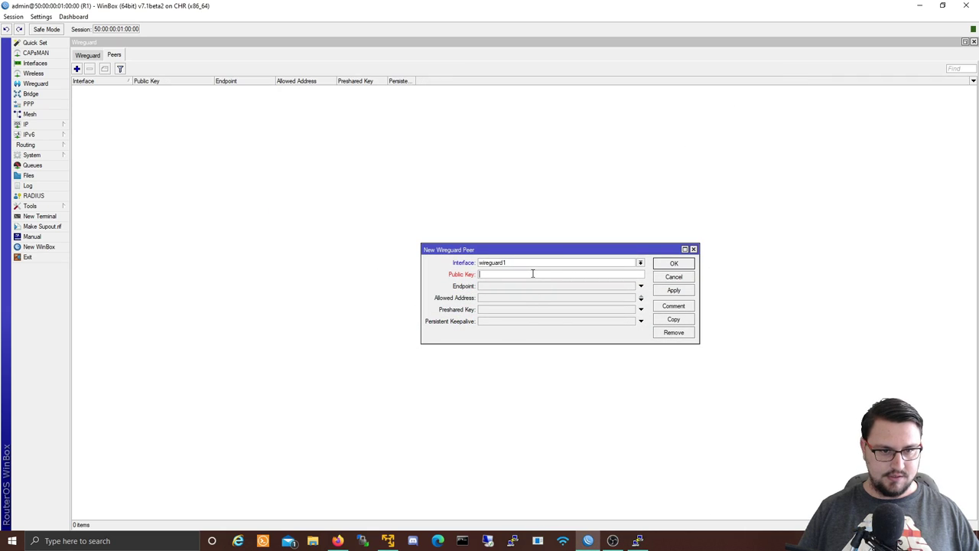
pyautogui.hotkey('ctrl', 'v')
pyautogui.click(524, 287)
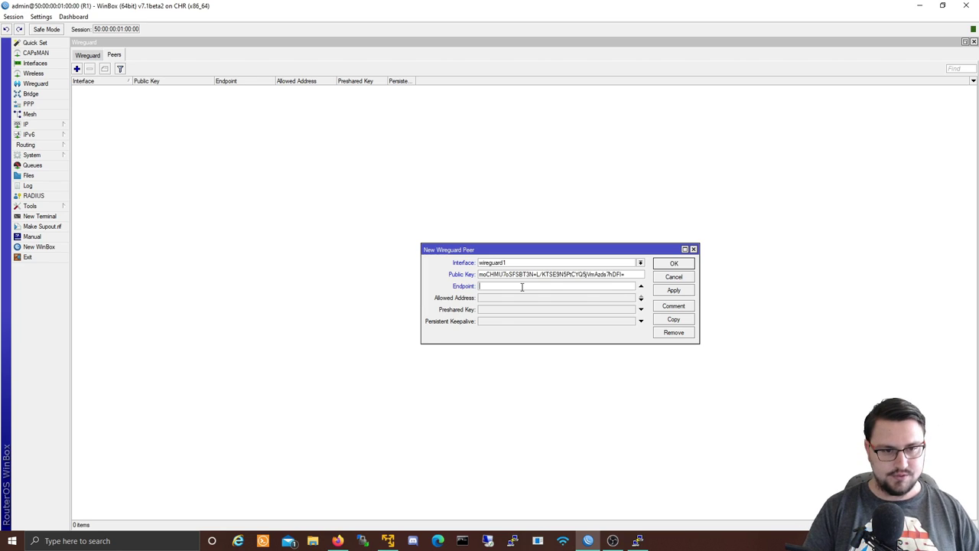
pyautogui.write('192.16')
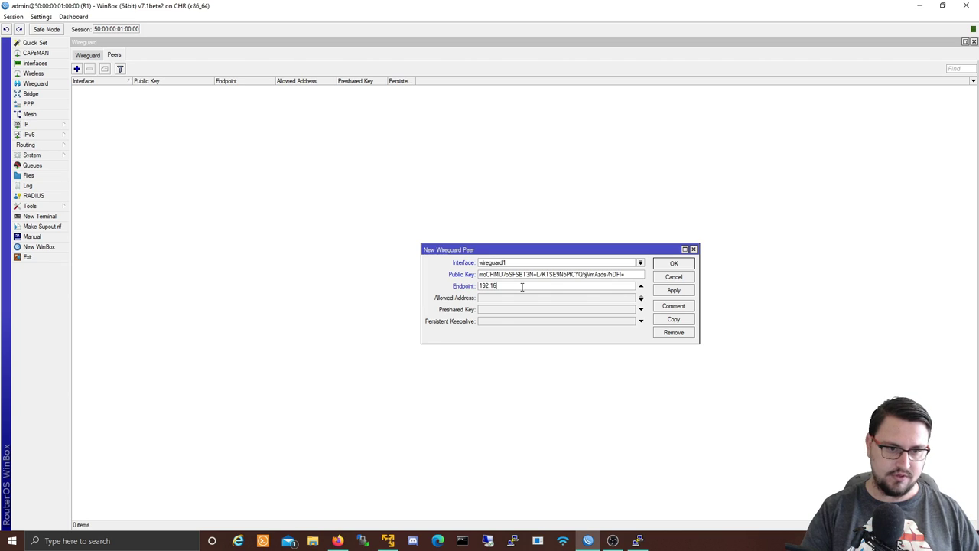
pyautogui.write('8.246.13')
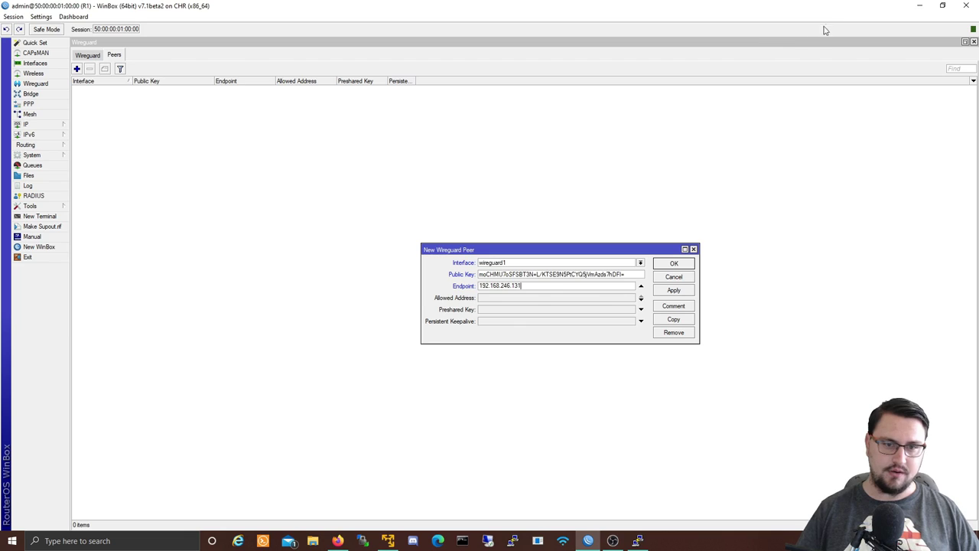
pyautogui.write('1')
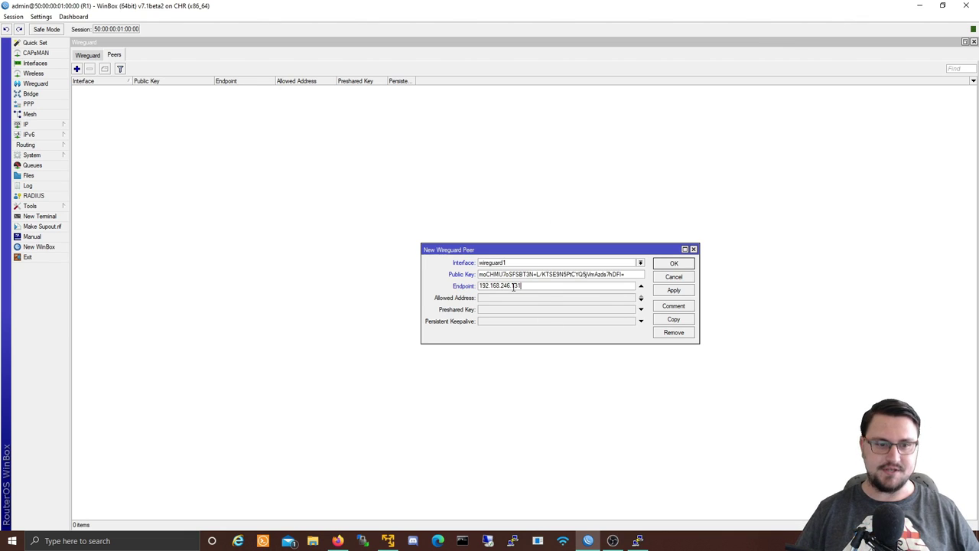
# Step: Add allowed addresses 10.0.0.0/30 and 192.168.2.0/24 to the peer
pyautogui.click(498, 299)
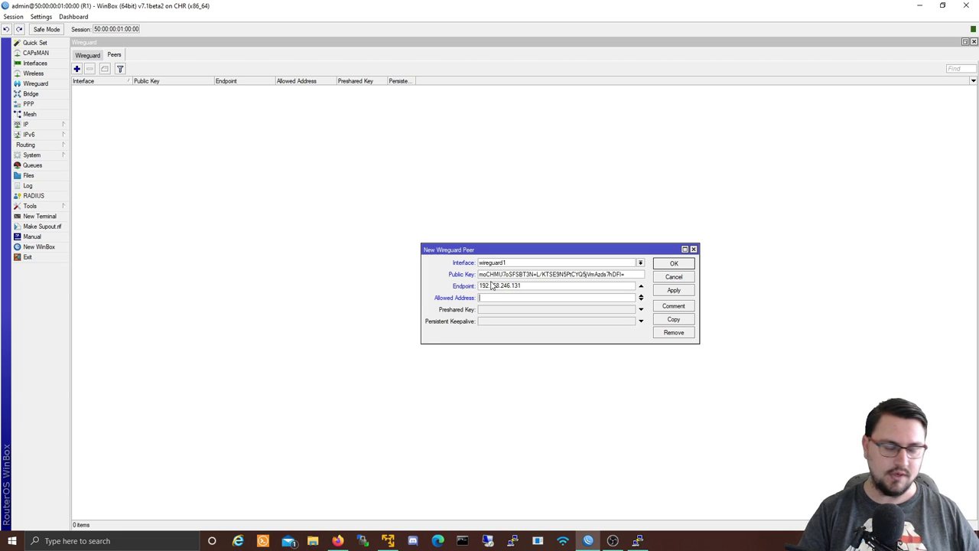
pyautogui.write('10.0.0')
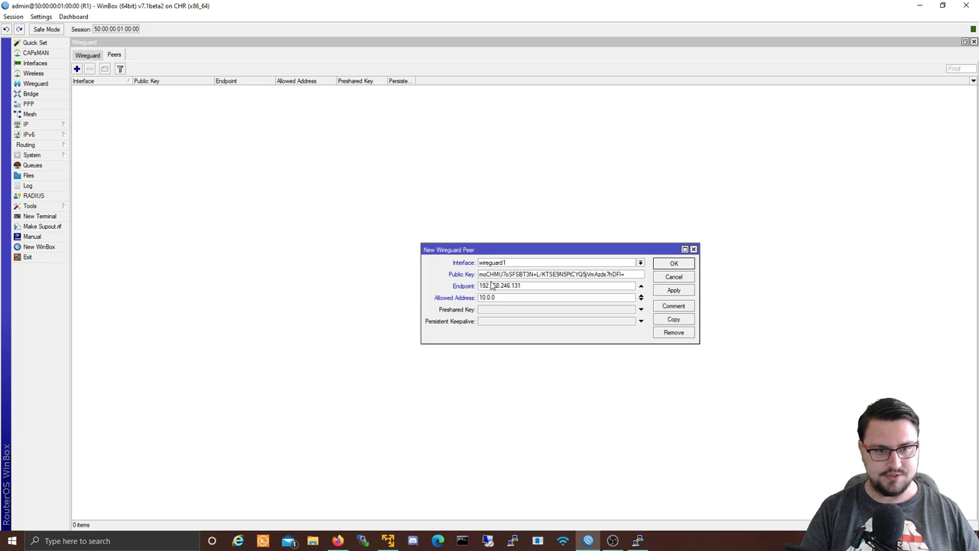
pyautogui.write('.0/30')
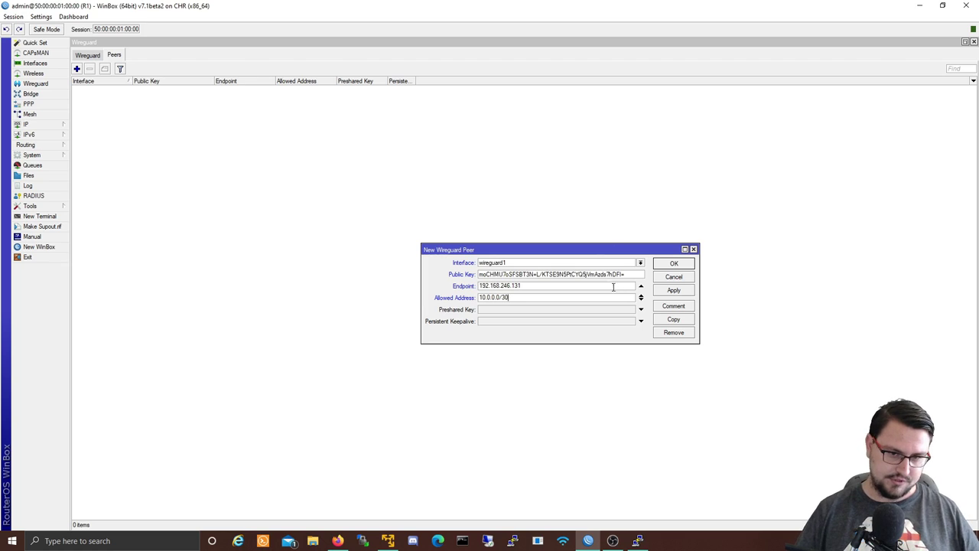
pyautogui.click(641, 300)
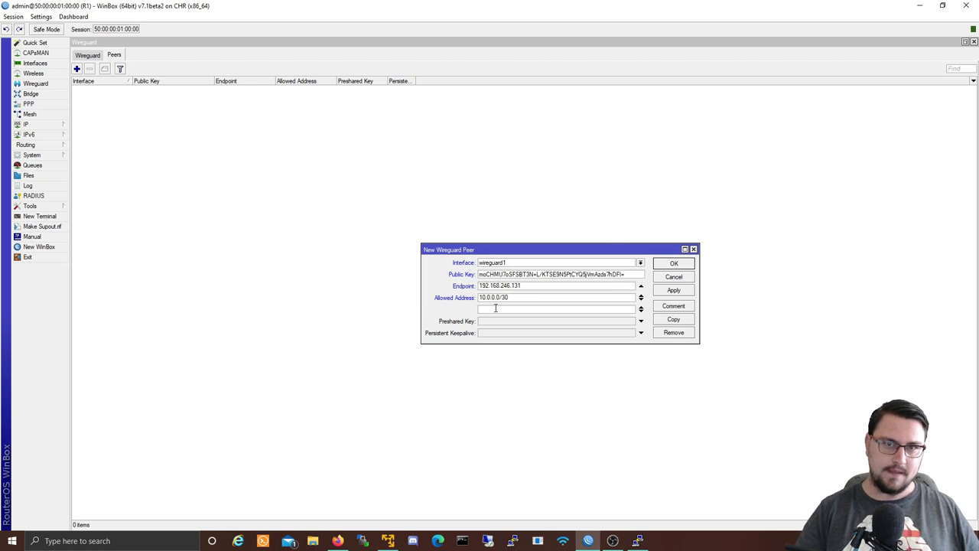
pyautogui.write('192')
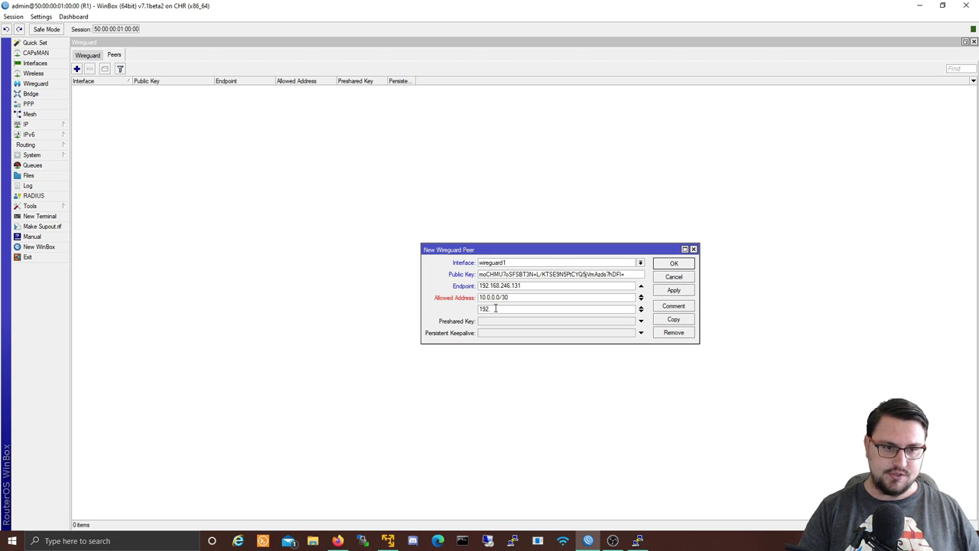
pyautogui.write('.16')
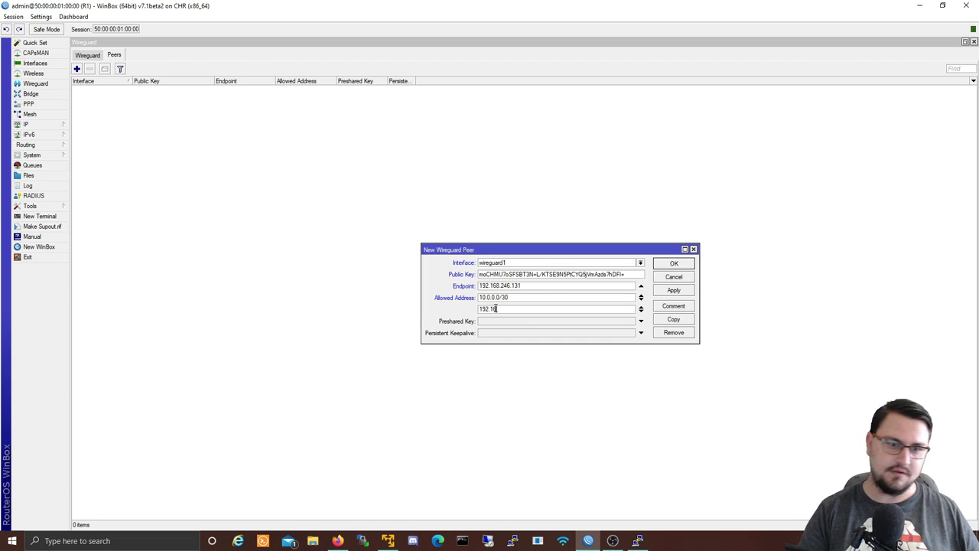
pyautogui.write('8.2')
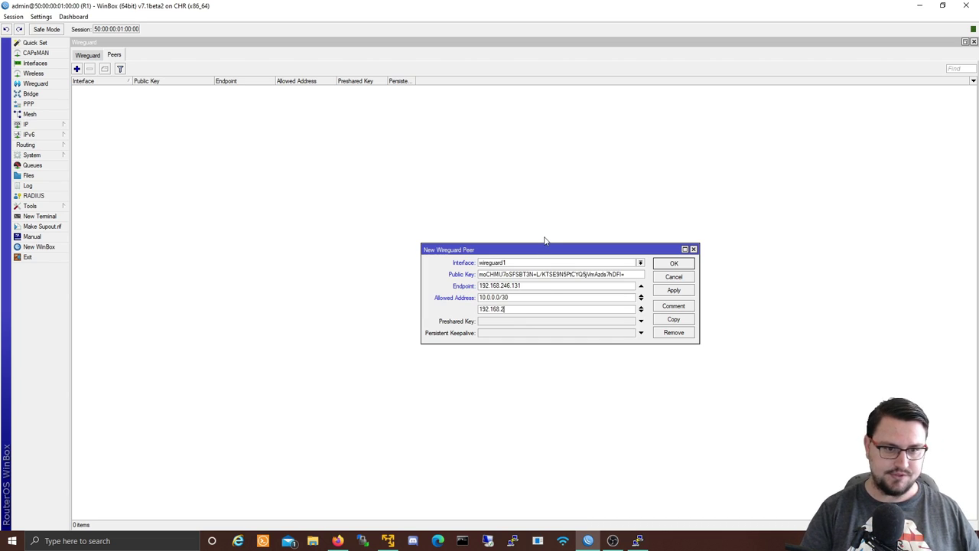
pyautogui.write('.0/24')
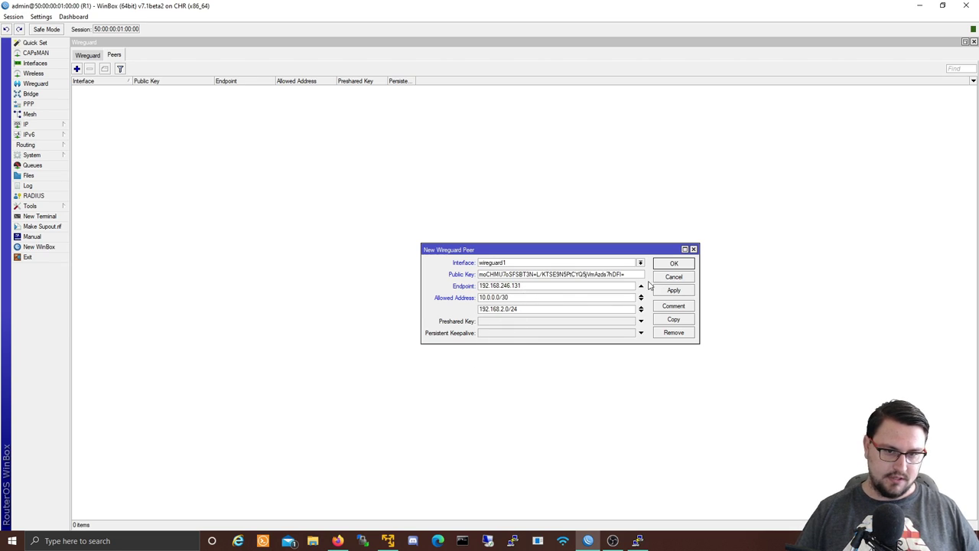
# Step: Keep endpoint 192.168.246.131 without a port, then apply and save the peer
pyautogui.click(530, 286)
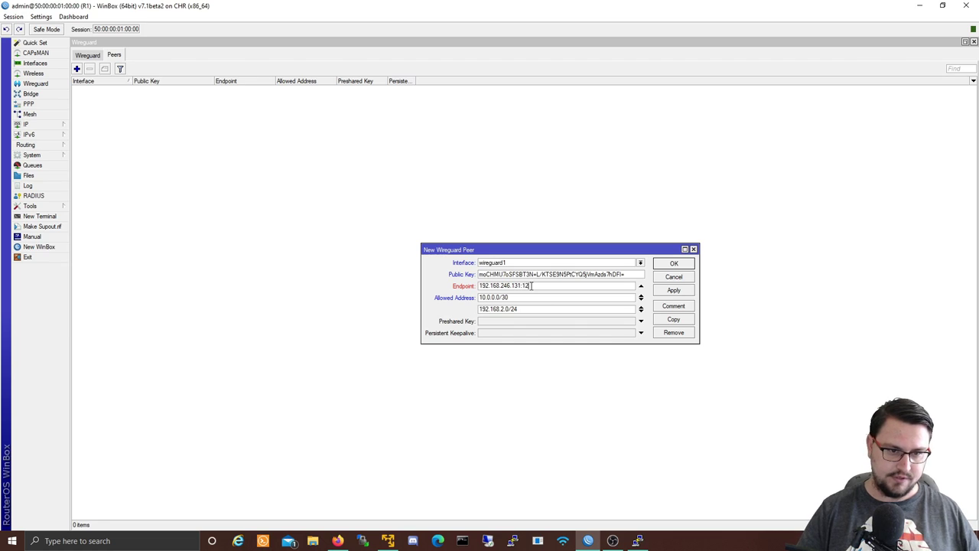
pyautogui.write(':1323')
pyautogui.press('Tab')
pyautogui.click(554, 288)
pyautogui.press('BackSpace')
pyautogui.press('BackSpace')
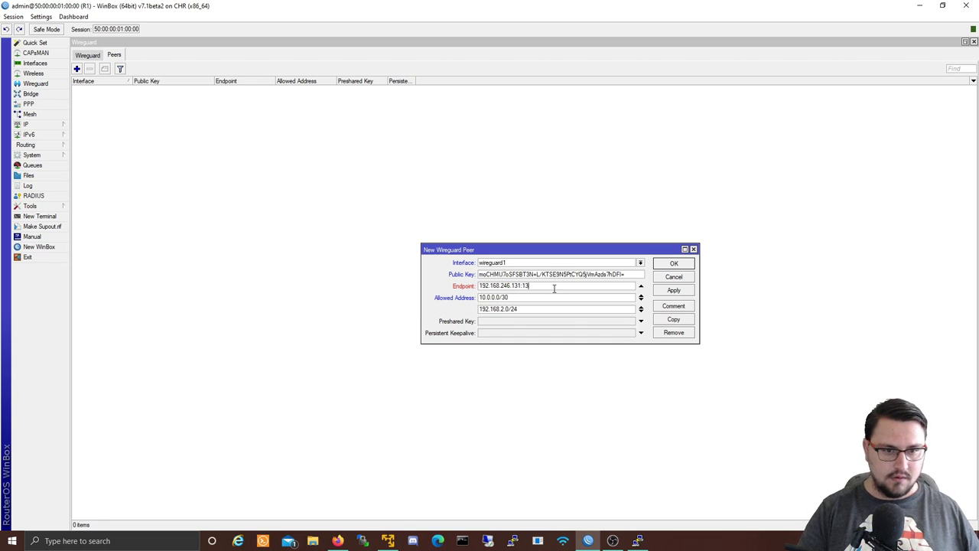
pyautogui.press('BackSpace')
pyautogui.press('BackSpace')
pyautogui.press('BackSpace')
pyautogui.moveTo(554, 288); pyautogui.dragTo(479, 288)
pyautogui.click(665, 291)
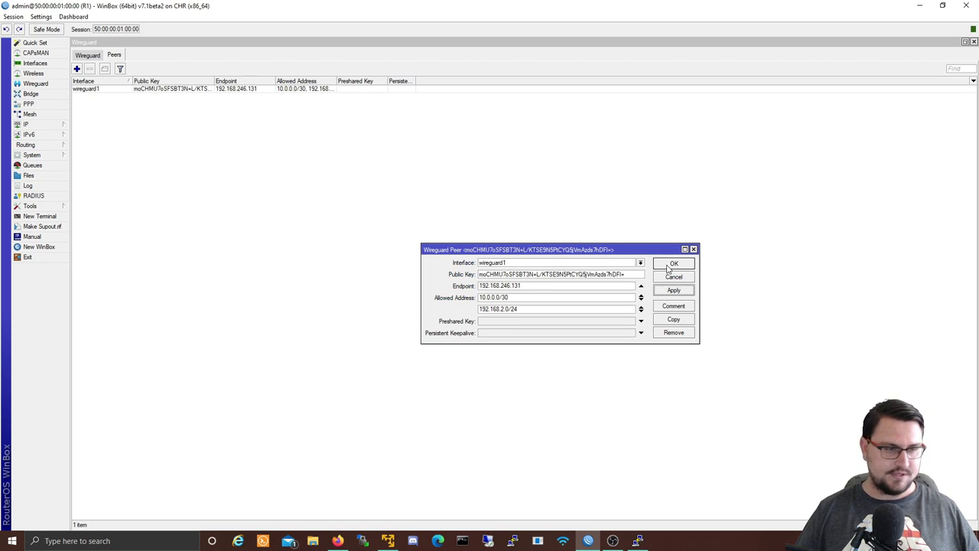
pyautogui.click(674, 263)
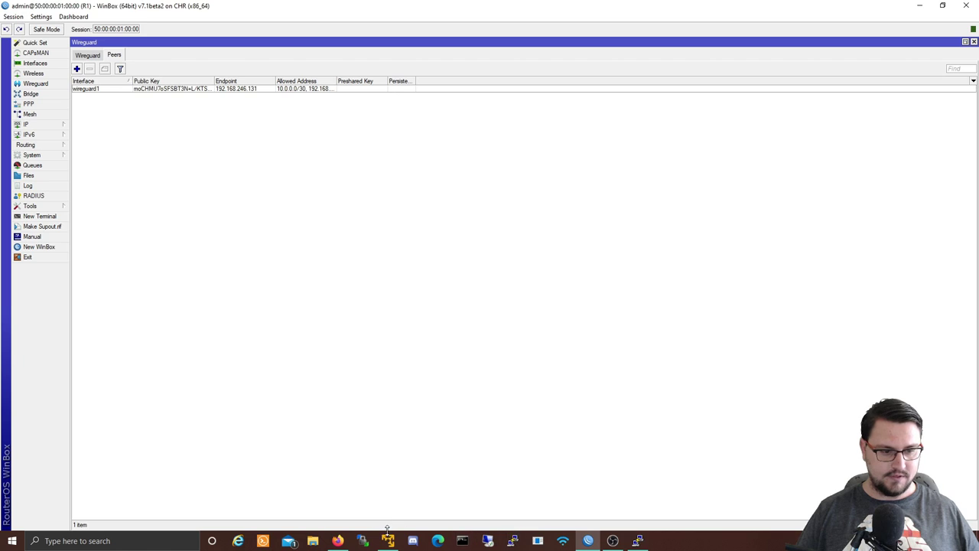
pyautogui.click(337, 540)
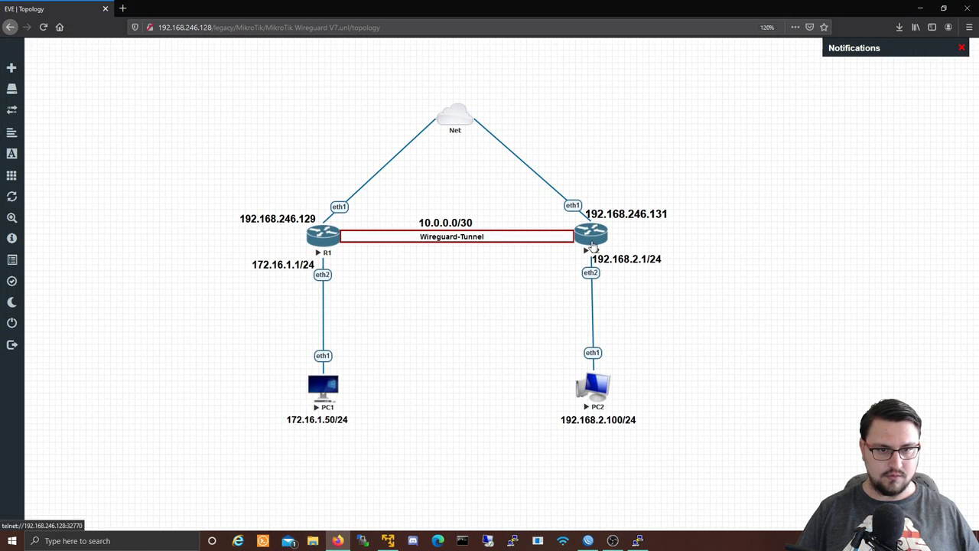
# Step: In R2's console, start 'interface wireguard peers add' with interface=wireguard1
pyautogui.click(590, 237)
pyautogui.click(521, 168)
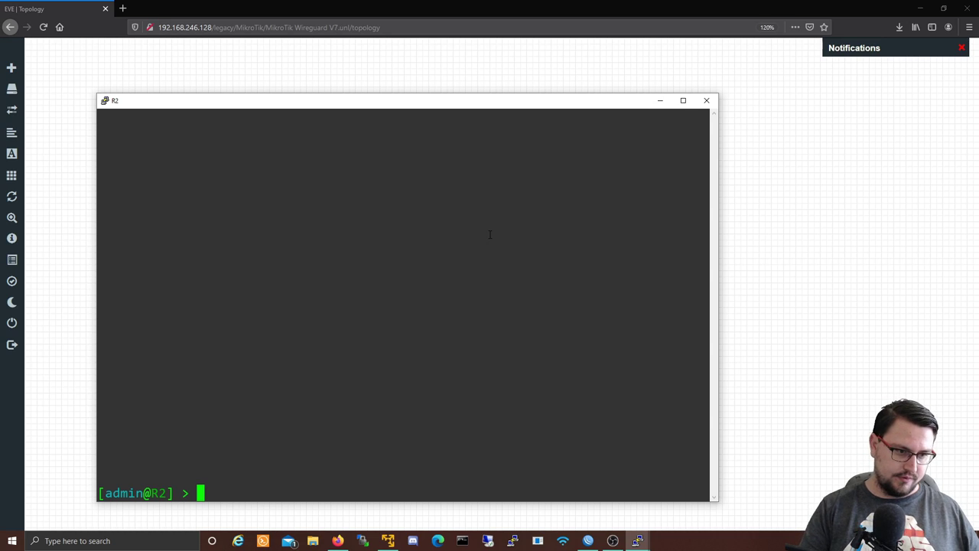
pyautogui.write('interface wir')
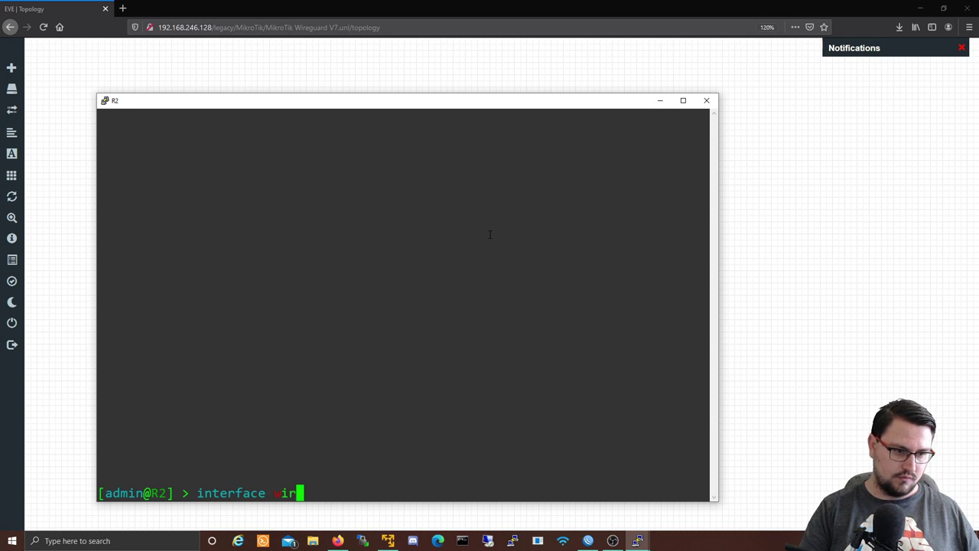
pyautogui.write('eguard peers/')
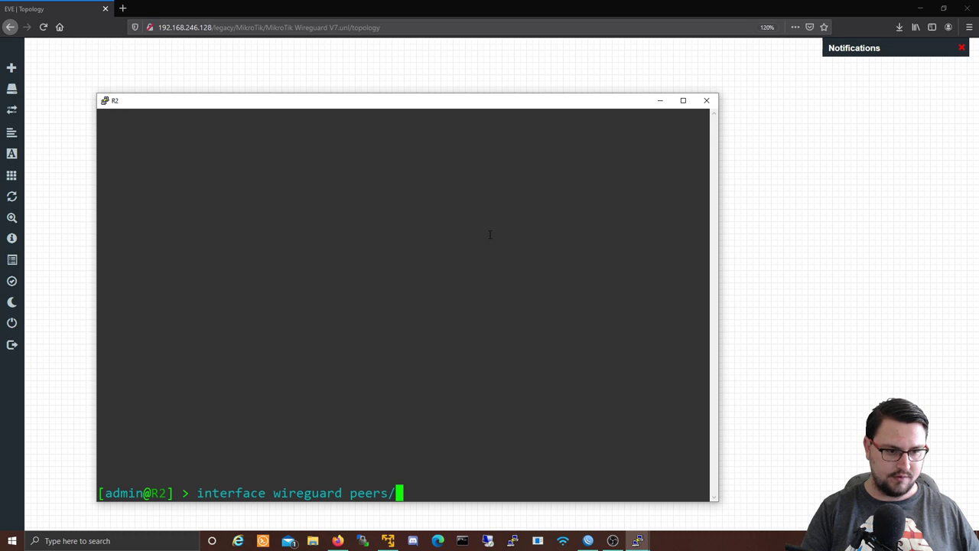
pyautogui.press('BackSpace')
pyautogui.write(' add')
pyautogui.press('Tab')
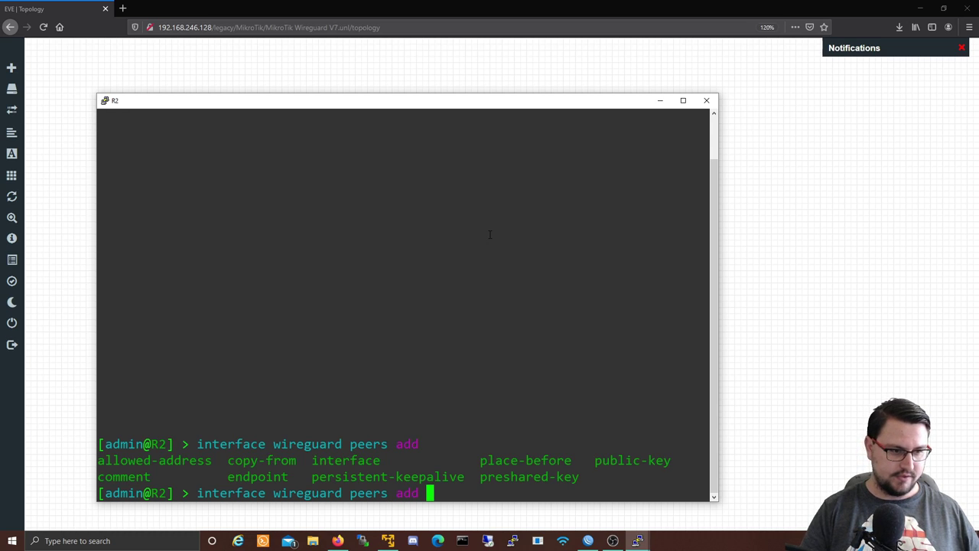
pyautogui.write('interface=')
pyautogui.write('wi')
pyautogui.press('Tab')
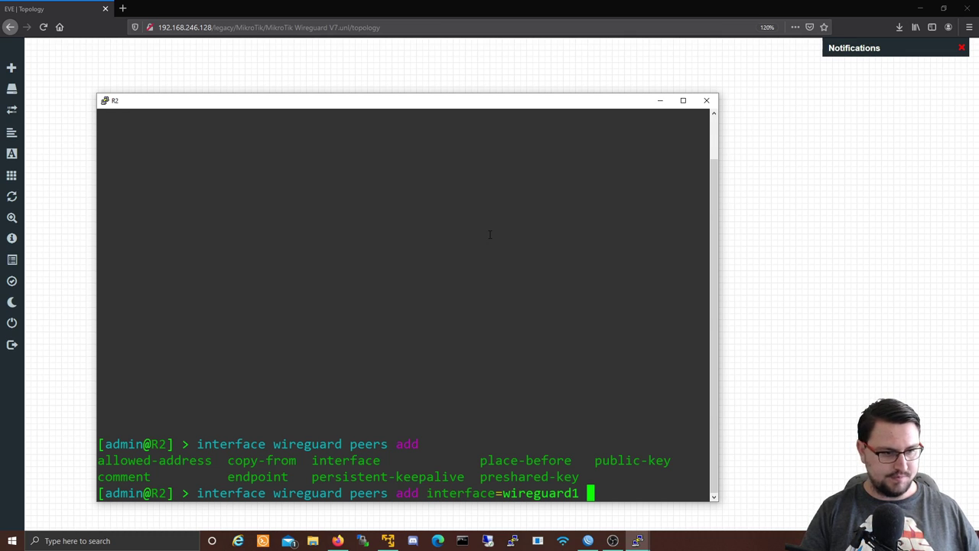
# Step: Add endpoint 192.168.246.129:13231, allowed-address 10.0.0.0/30,172.16.1.0/24 and begin public-key=
pyautogui.write('en')
pyautogui.press('Tab')
pyautogui.write('192.168.')
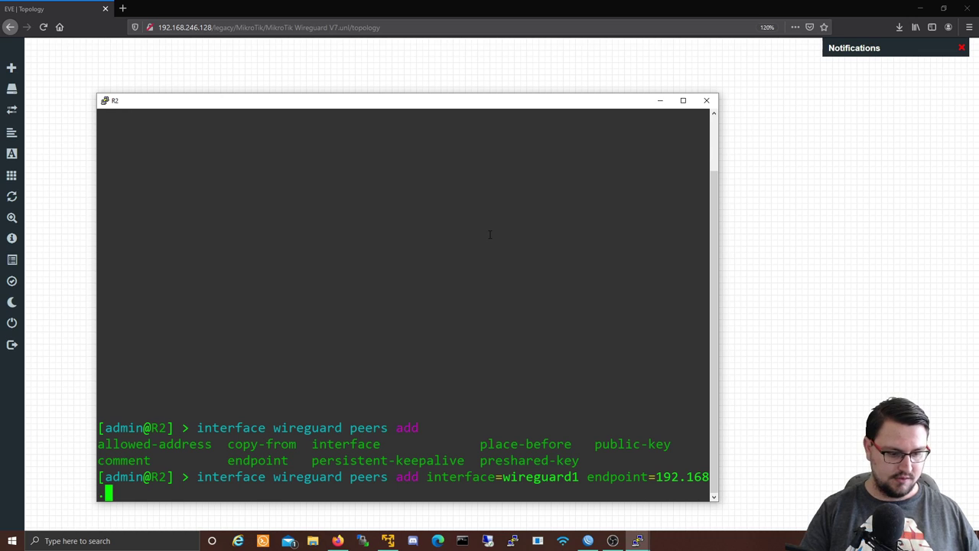
pyautogui.write('246.12')
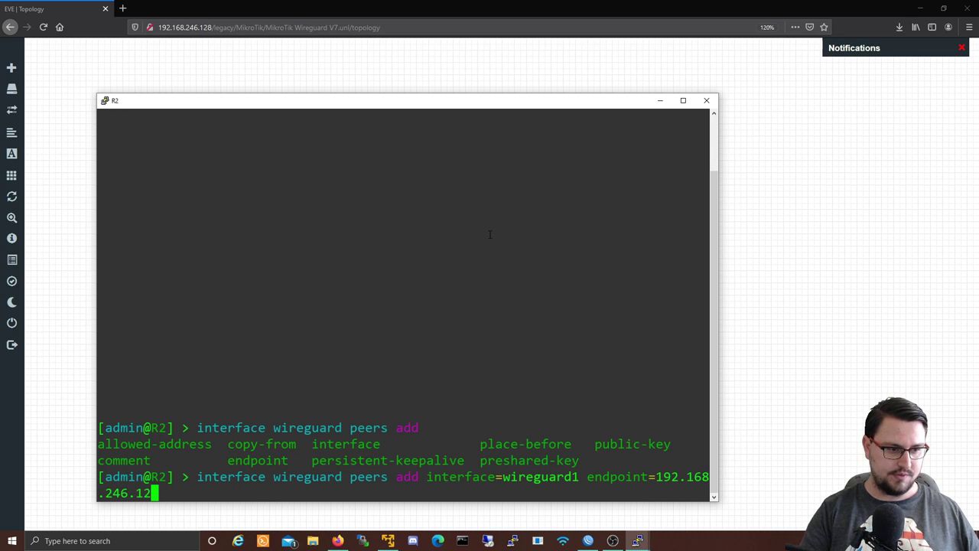
pyautogui.write('9')
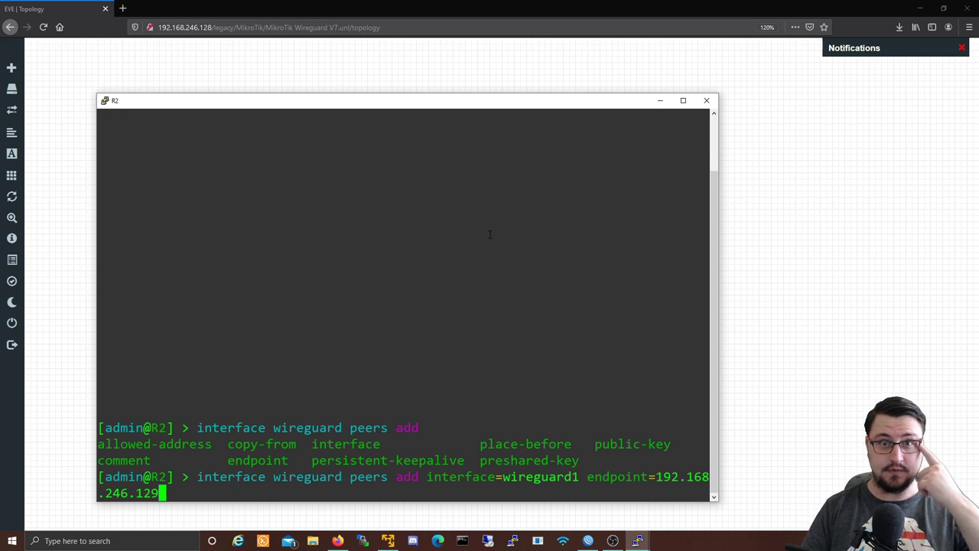
pyautogui.write(':')
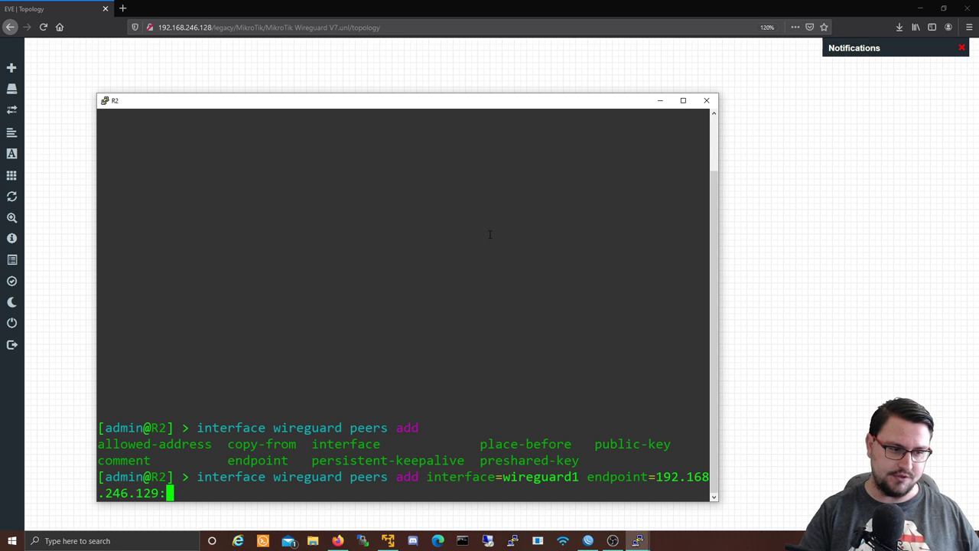
pyautogui.write('13231')
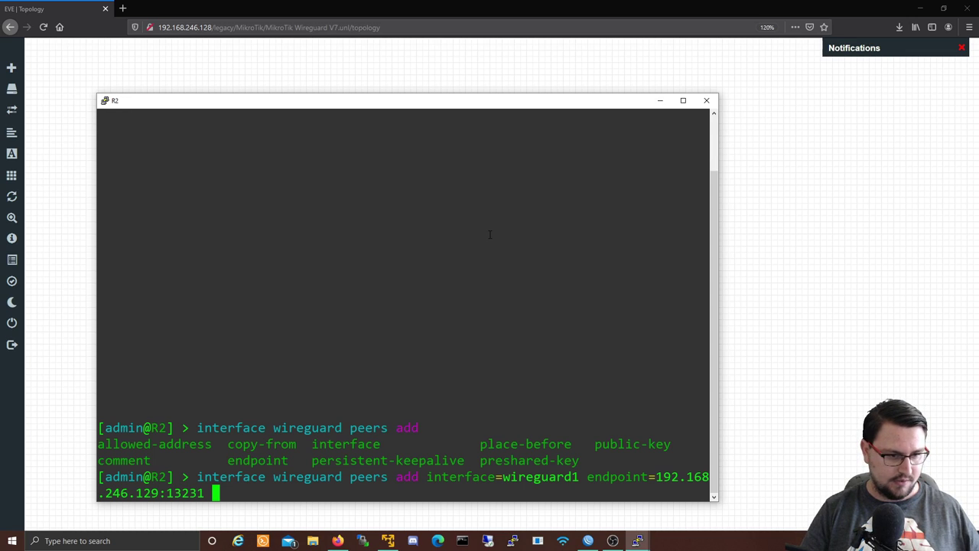
pyautogui.write('all')
pyautogui.press('Tab')
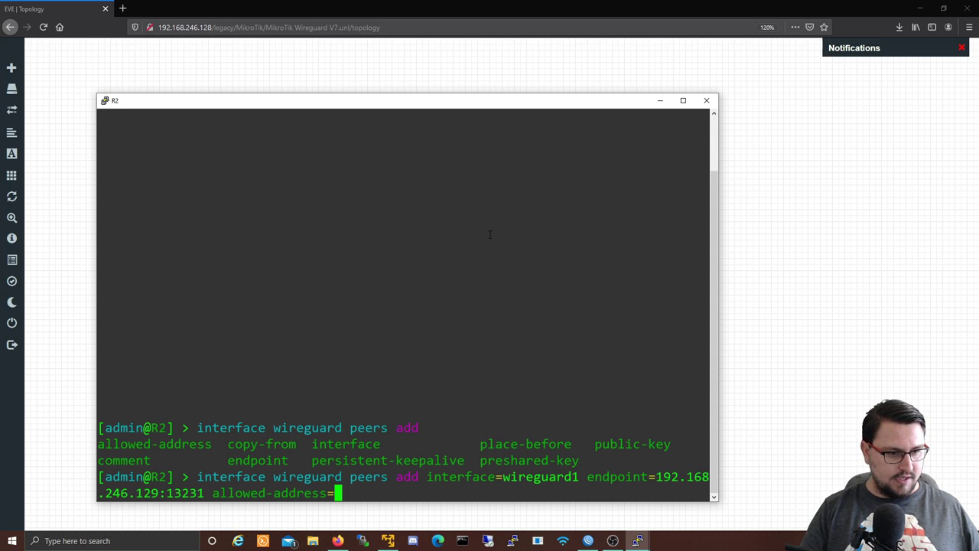
pyautogui.write('10.0.0.0/30')
pyautogui.press('?')
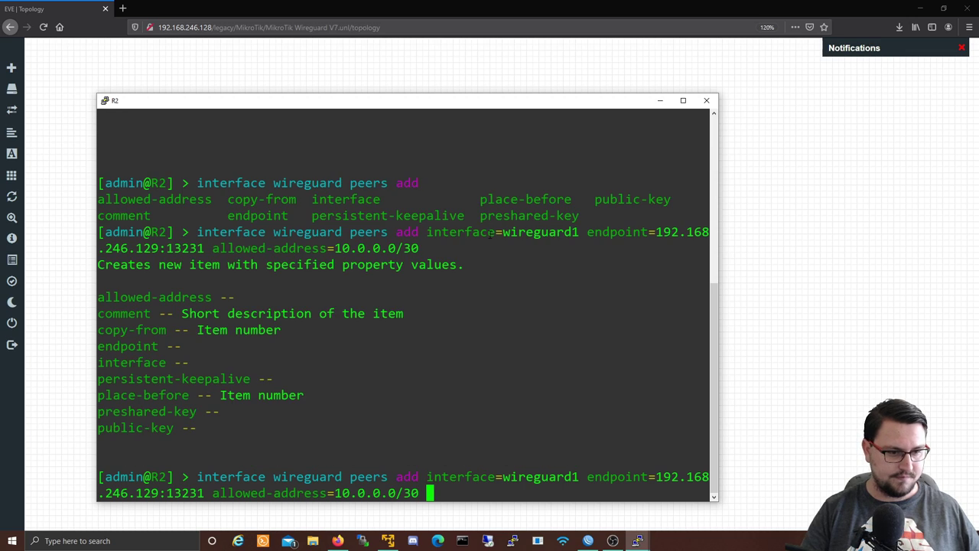
pyautogui.press('BackSpace')
pyautogui.write(', ')
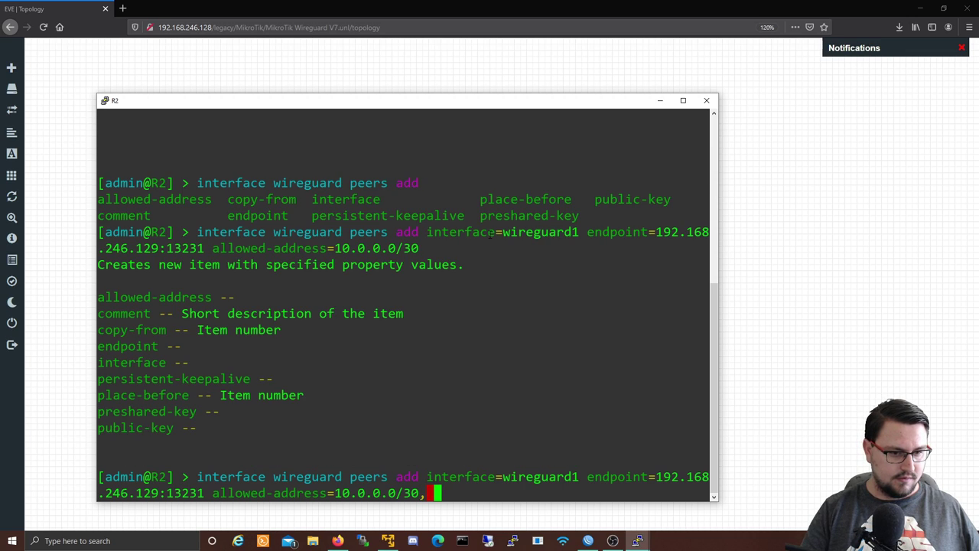
pyautogui.write('10.')
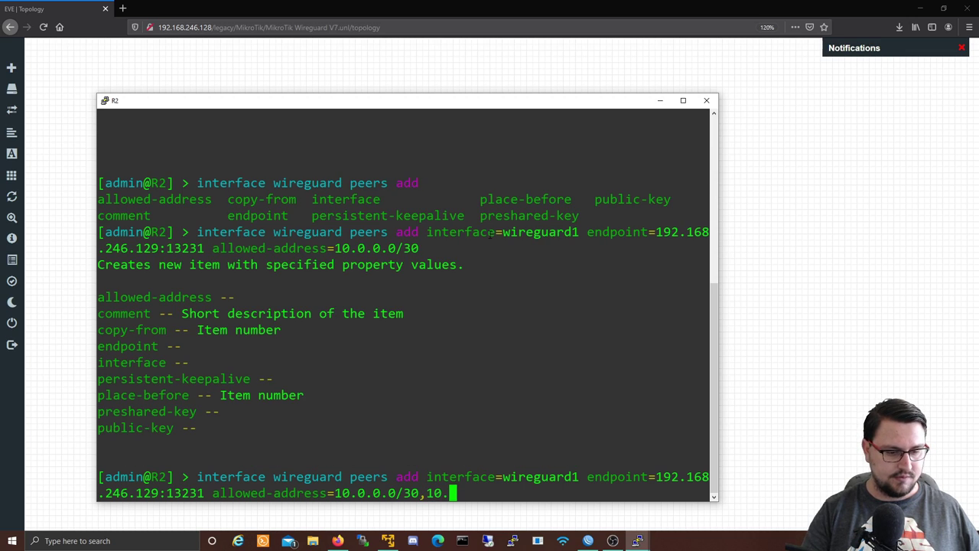
pyautogui.press('BackSpace')
pyautogui.press('BackSpace')
pyautogui.press('BackSpace')
pyautogui.write('172.16.1.0/24 ')
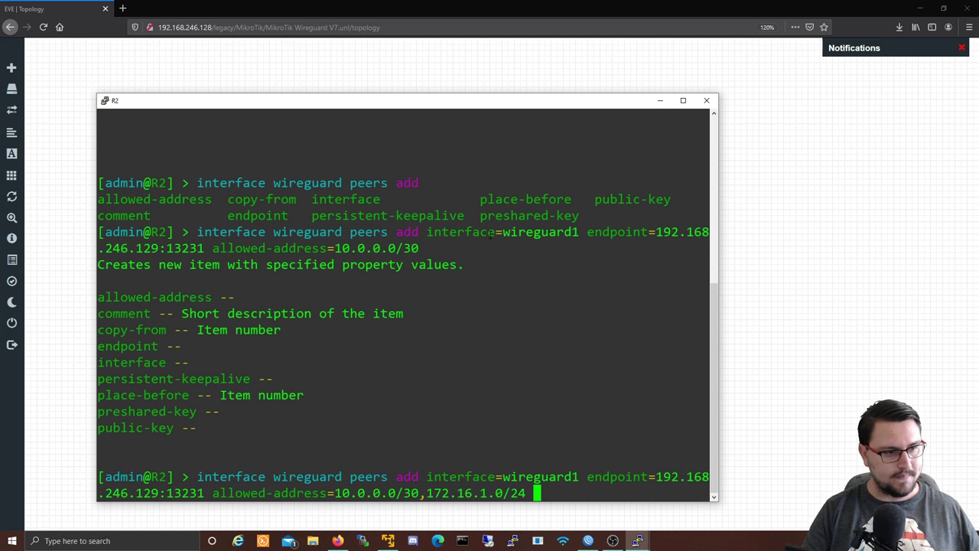
pyautogui.write('public-key=')
# Step: Copy R1's public key from the wireguard1 interface settings in WinBox
pyautogui.click(588, 540)
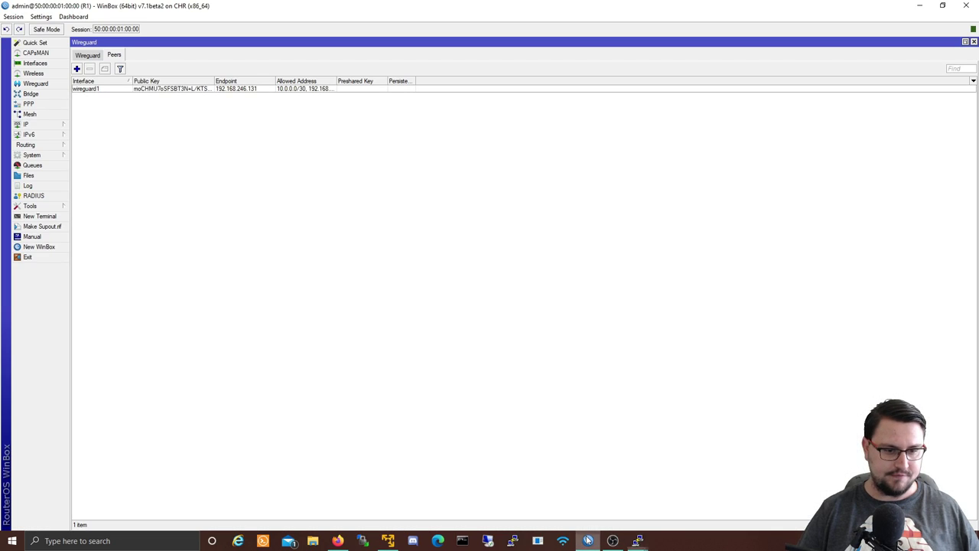
pyautogui.click(92, 59)
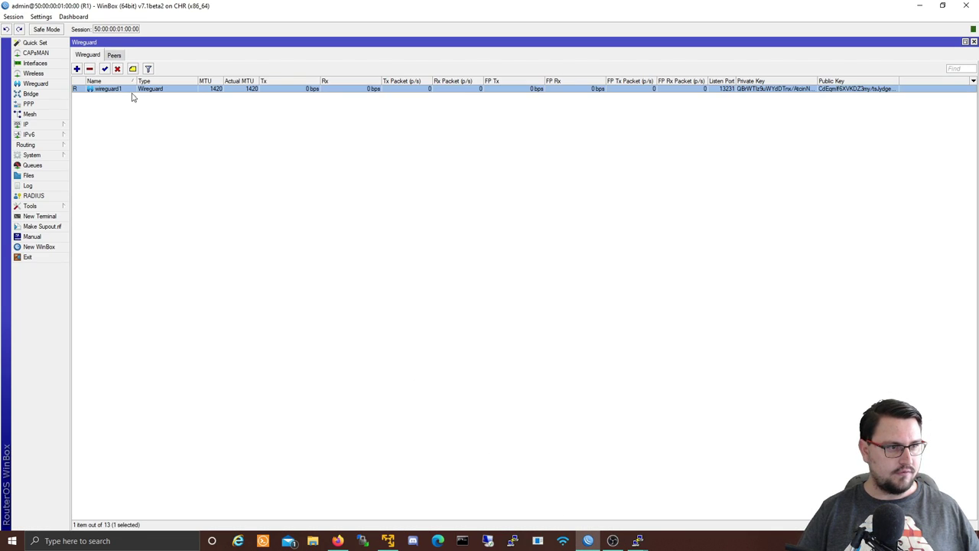
pyautogui.doubleClick(130, 90)
pyautogui.moveTo(324, 146); pyautogui.dragTo(184, 147)
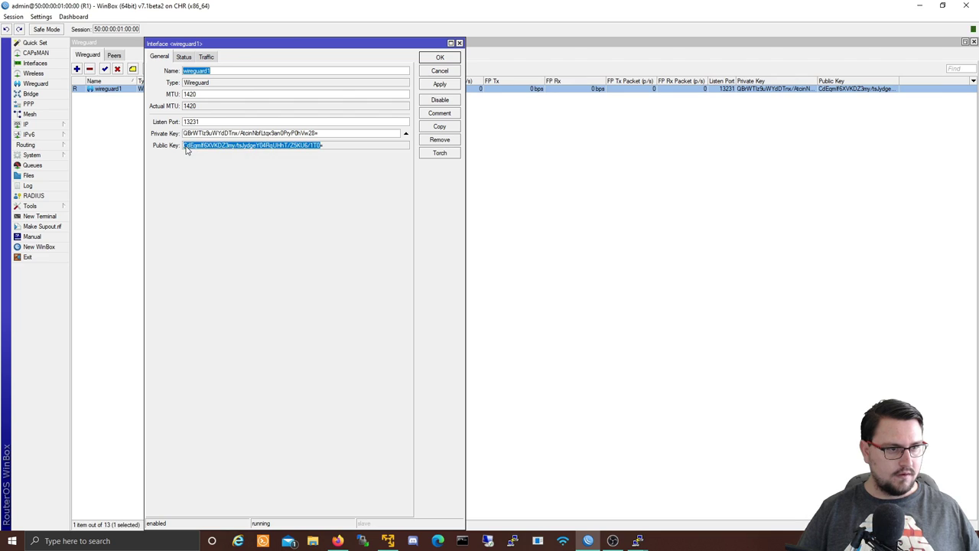
pyautogui.rightClick(203, 150)
pyautogui.click(219, 158)
pyautogui.hotkey('alt', 'Tab')
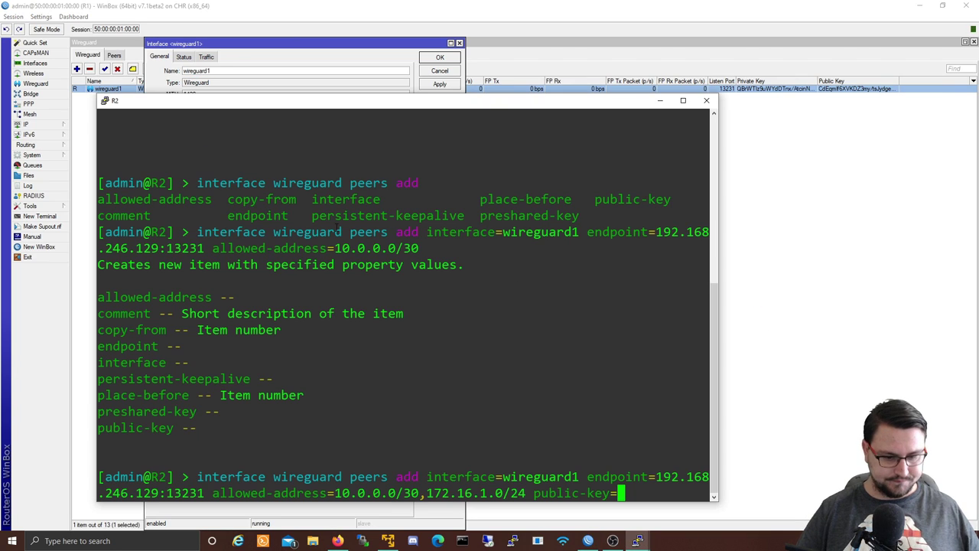
# Step: Paste R1's key in quotes, run the peer add, and rerun it with the missing '=' added
pyautogui.write('"')
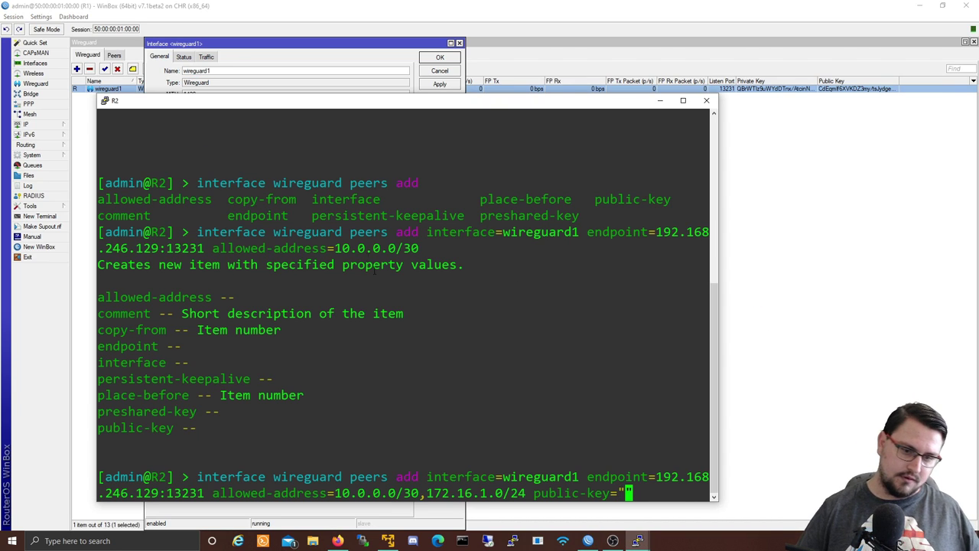
pyautogui.hotkey('ctrl', 'v')
pyautogui.write('"')
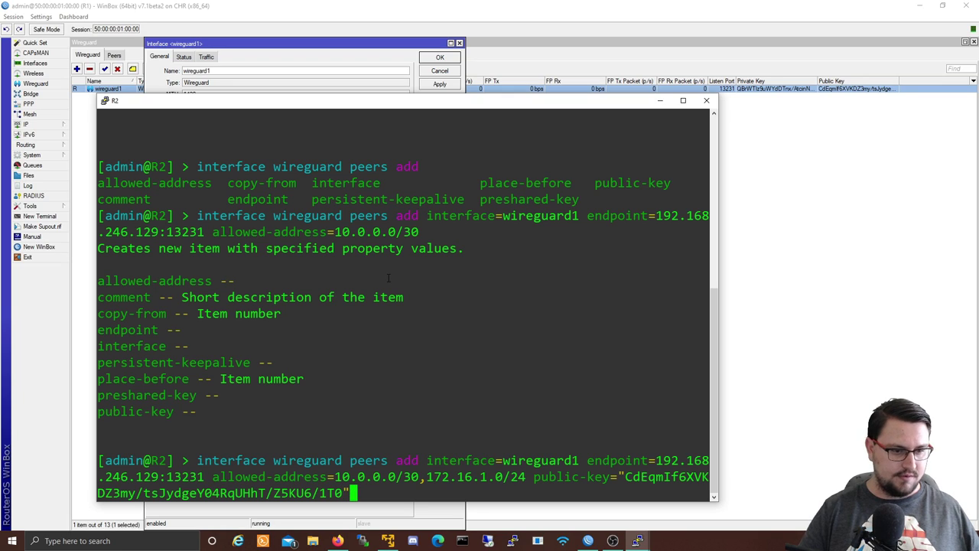
pyautogui.press('Return')
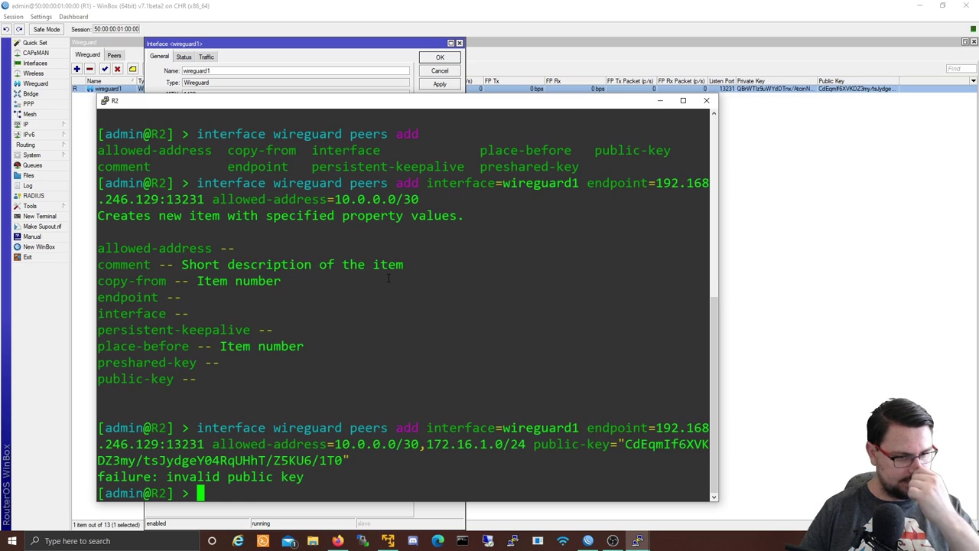
pyautogui.press('Up')
pyautogui.hotkey('alt', 'Tab')
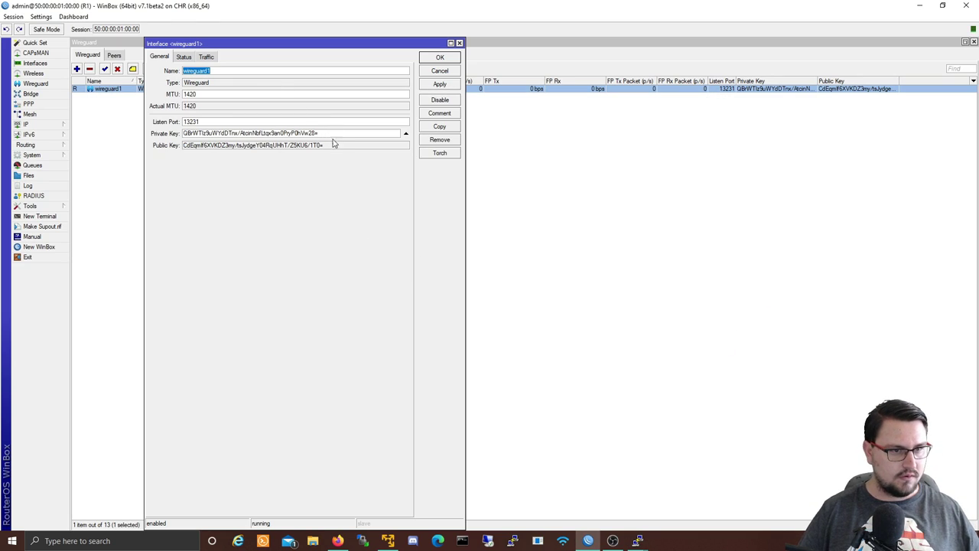
pyautogui.hotkey('alt', 'Tab')
pyautogui.press('Left')
pyautogui.write('=')
pyautogui.press('Return')
pyautogui.hotkey('alt', 'Tab')
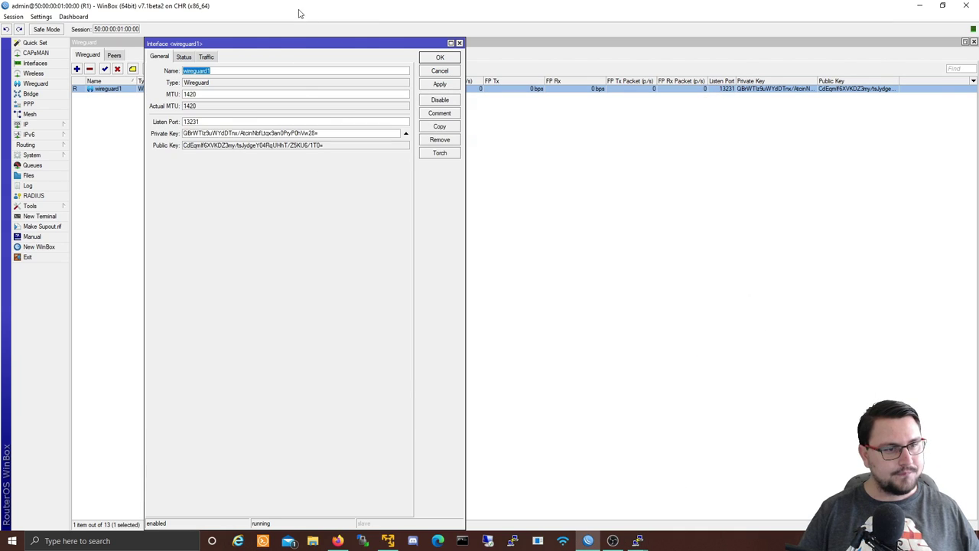
pyautogui.hotkey('alt', 'Tab')
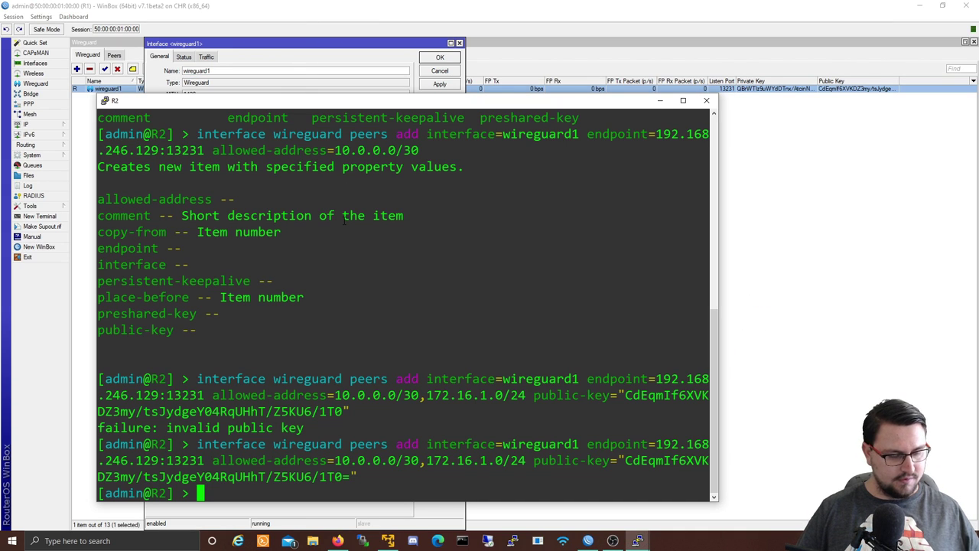
# Step: List R2's WireGuard interfaces with 'interface wireguard print'
pyautogui.press('Return')
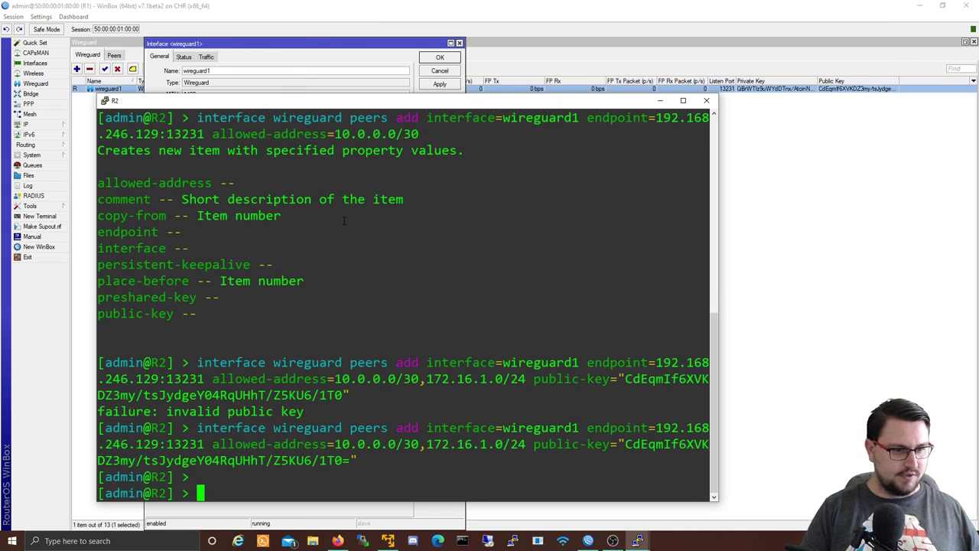
pyautogui.write('interface/')
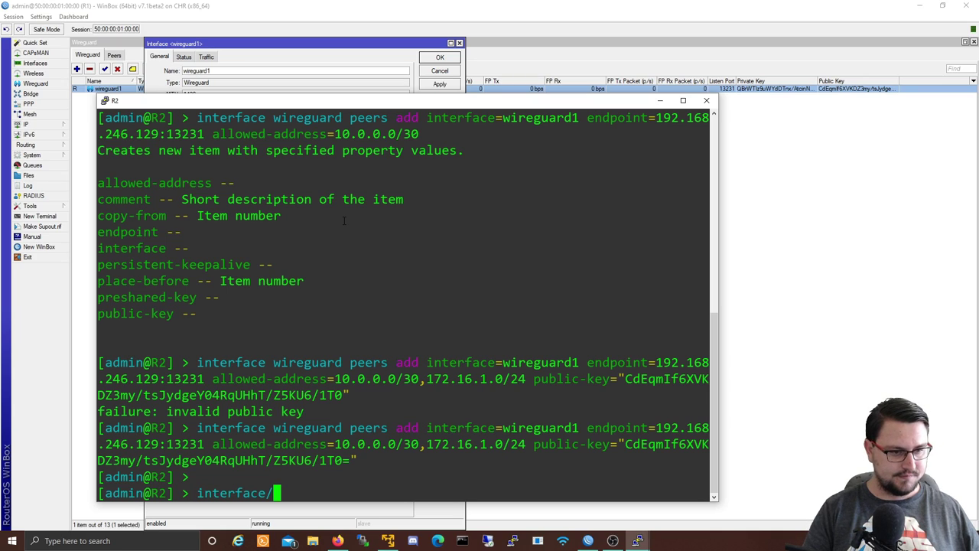
pyautogui.press('BackSpace')
pyautogui.write('wireguard')
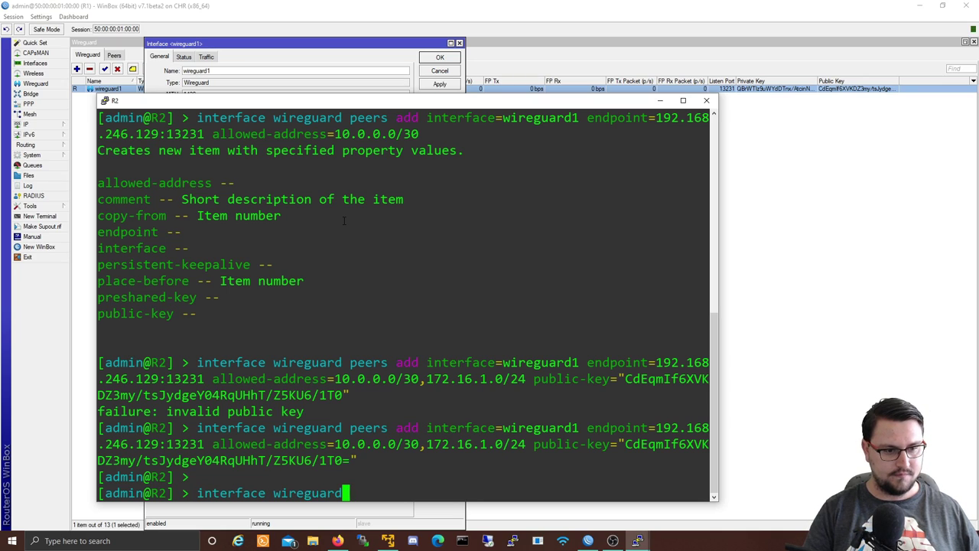
pyautogui.write(' print')
pyautogui.press('Return')
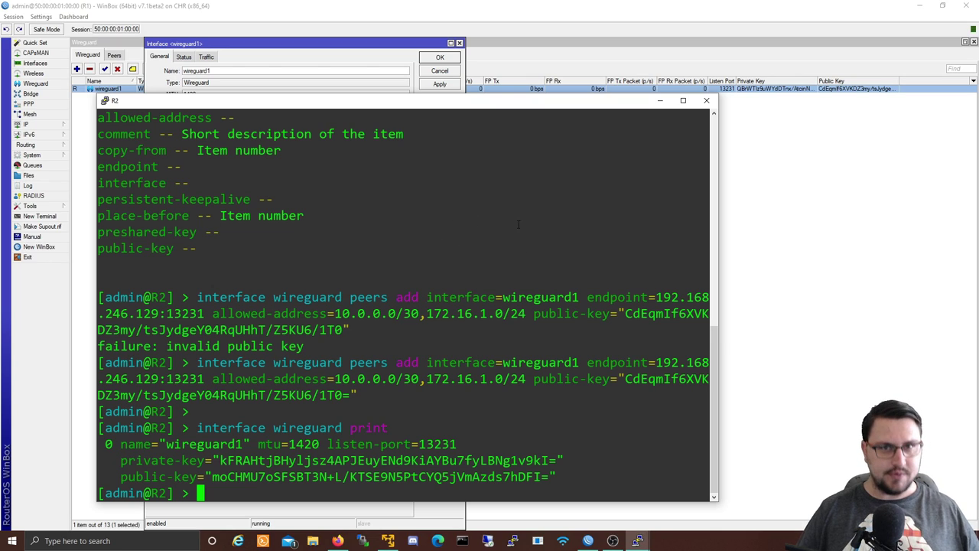
# Step: In R1's IP Addresses list, add 10.0.0.1/30 on interface wireguard1 and save it
pyautogui.click(659, 100)
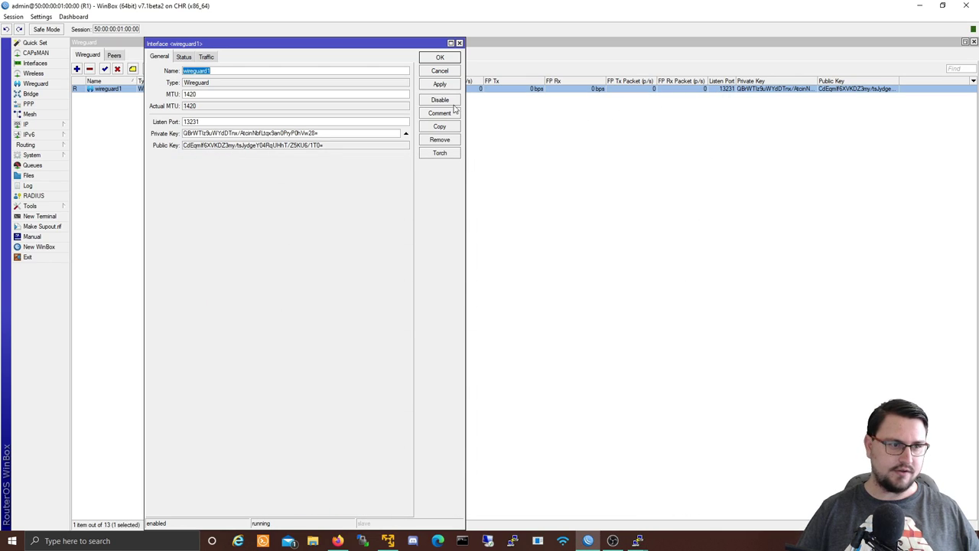
pyautogui.click(459, 43)
pyautogui.click(111, 125)
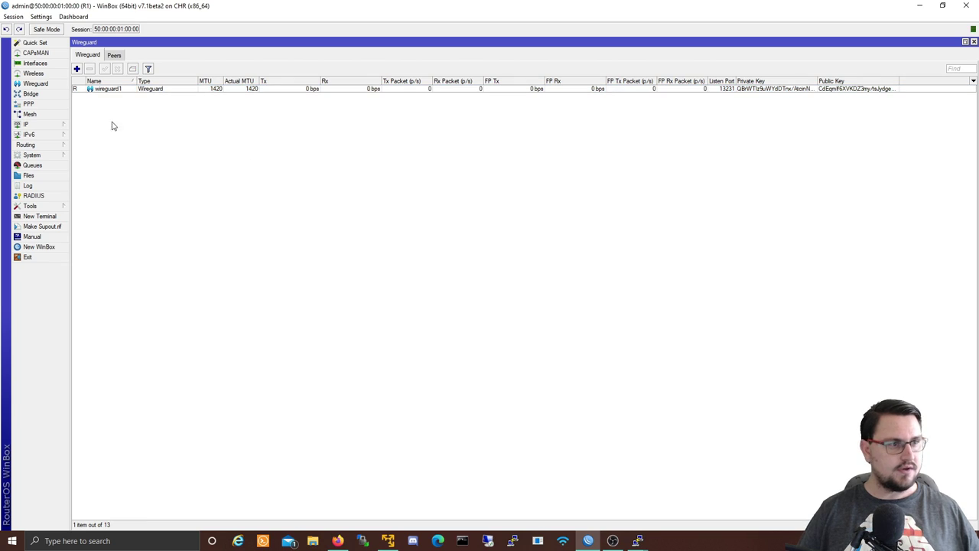
pyautogui.click(27, 124)
pyautogui.click(88, 136)
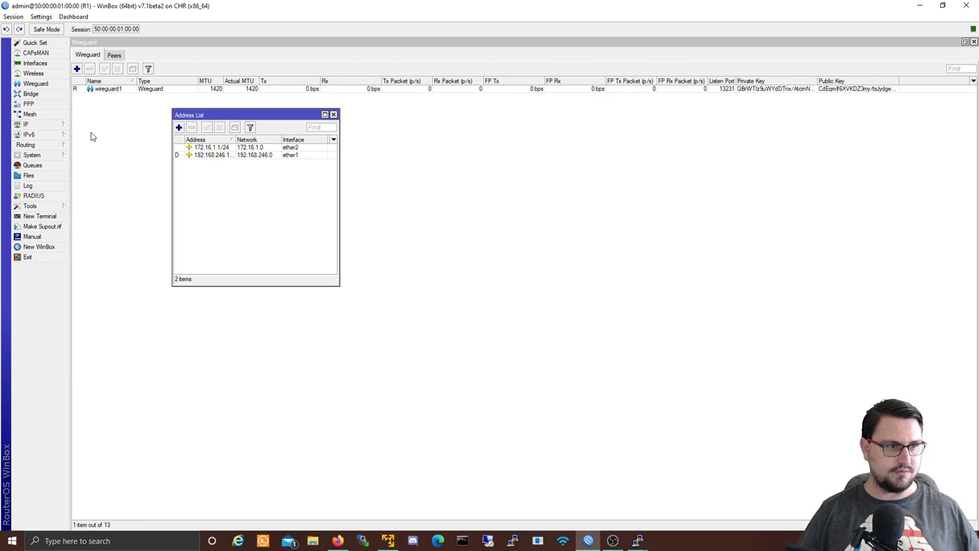
pyautogui.click(179, 127)
pyautogui.write('10.0')
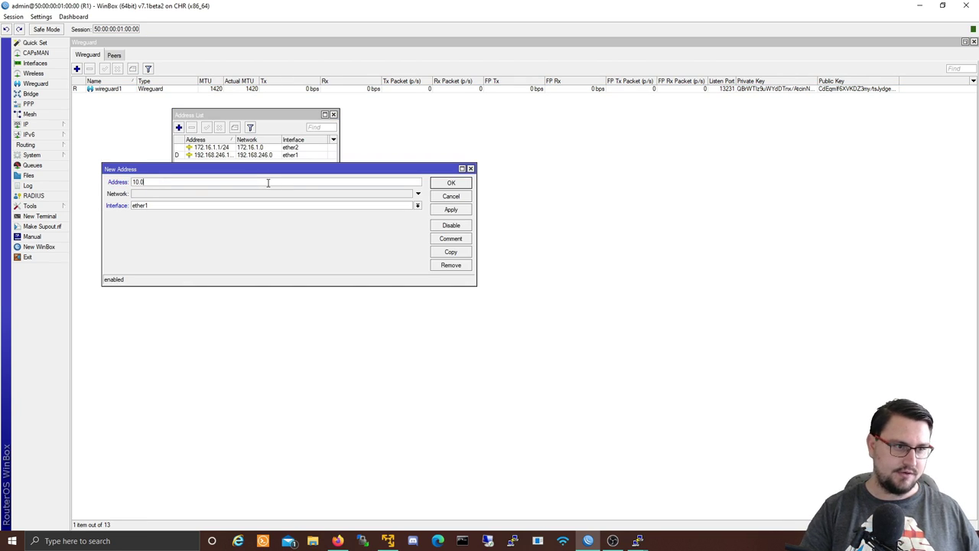
pyautogui.write('.0.1/30')
pyautogui.click(229, 208)
pyautogui.click(201, 291)
pyautogui.click(443, 209)
pyautogui.click(449, 186)
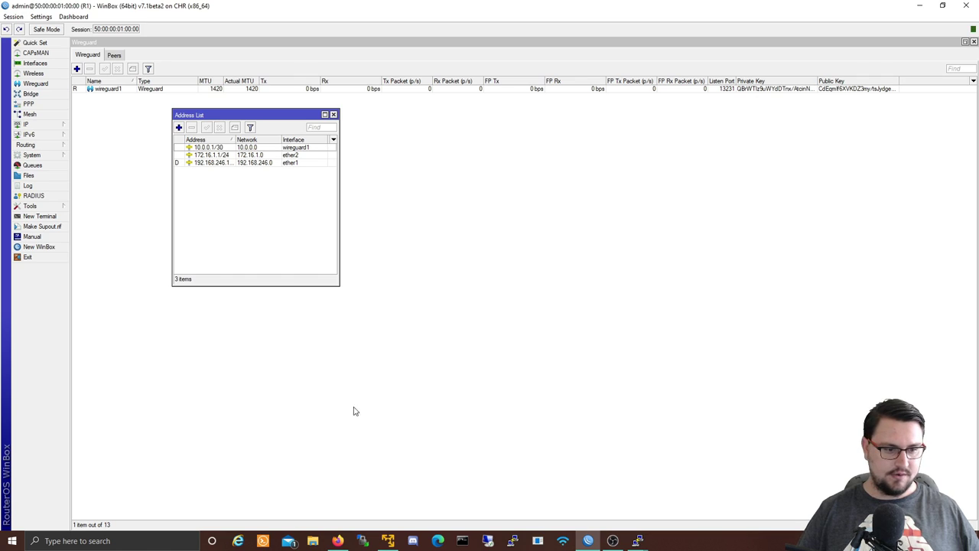
# Step: Add address 10.0.0.2/30 on R2's wireguard1 from the R2 console
pyautogui.click(638, 541)
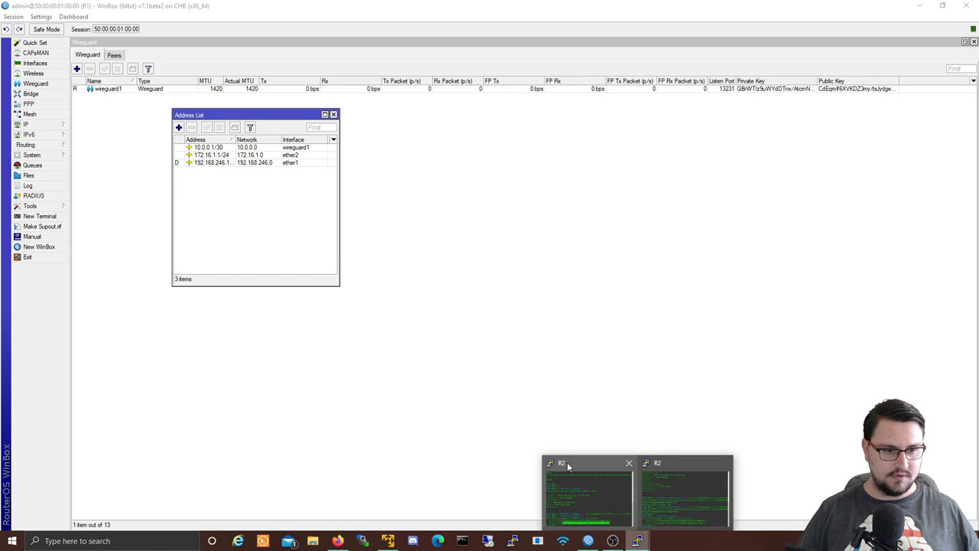
pyautogui.click(666, 483)
pyautogui.write('ip address/')
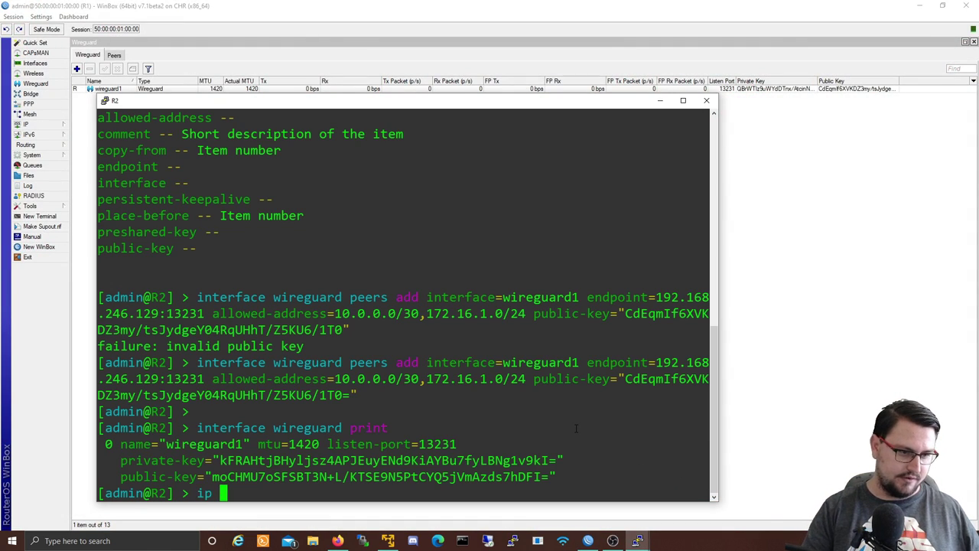
pyautogui.write('add address=10.0.0.2/30 interface=')
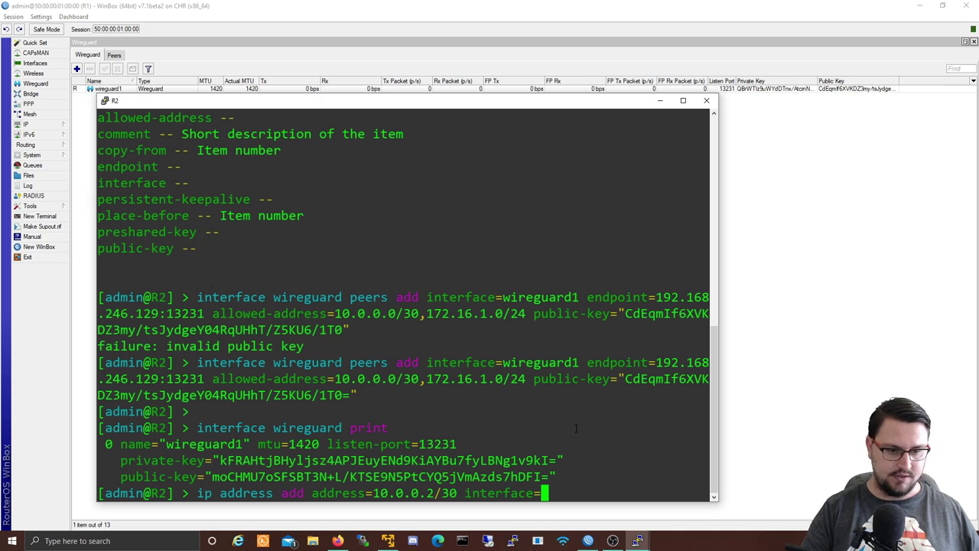
pyautogui.write('wireguard1')
pyautogui.press('Return')
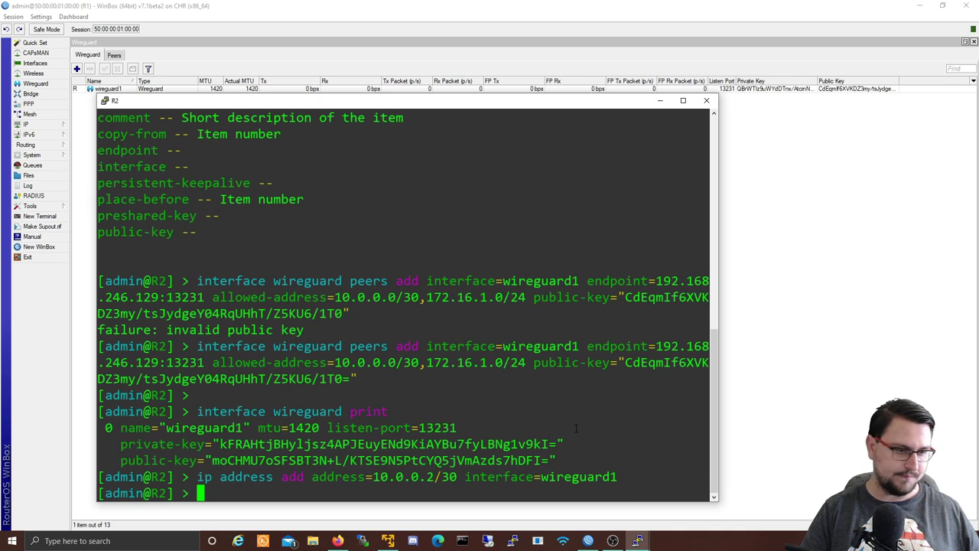
pyautogui.press('Return')
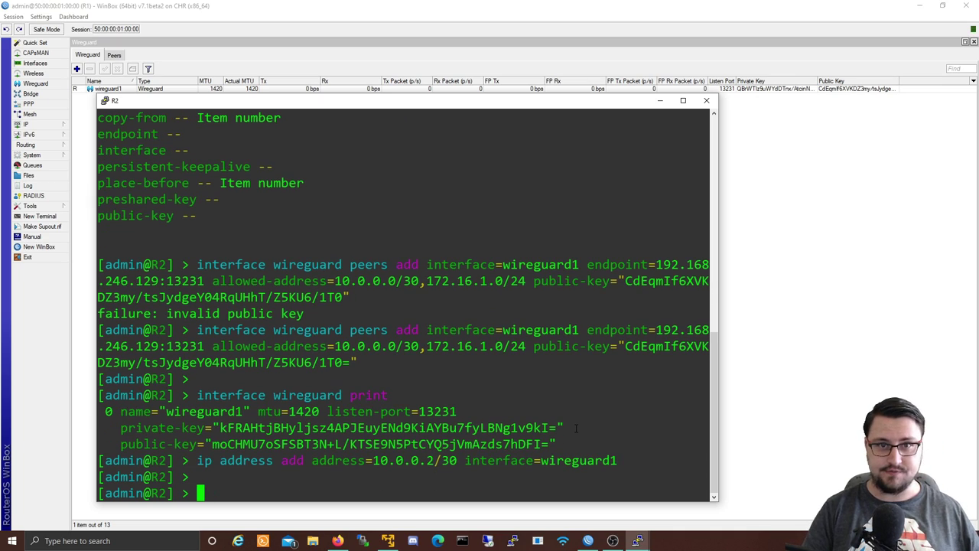
# Step: Ping 10.0.0.1 to confirm replies, then minimize the terminal and WinBox to show the topology
pyautogui.write('ping 10.0.0.1')
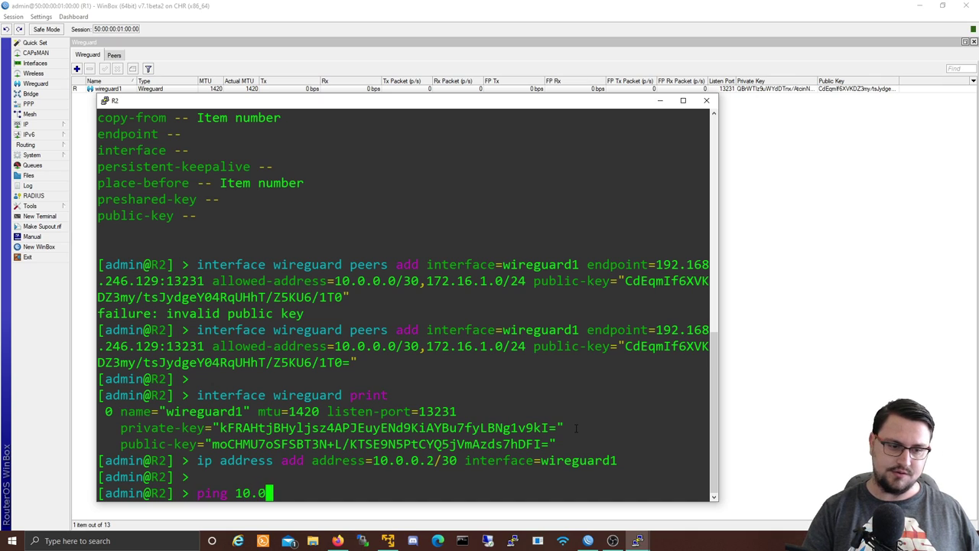
pyautogui.press('Return')
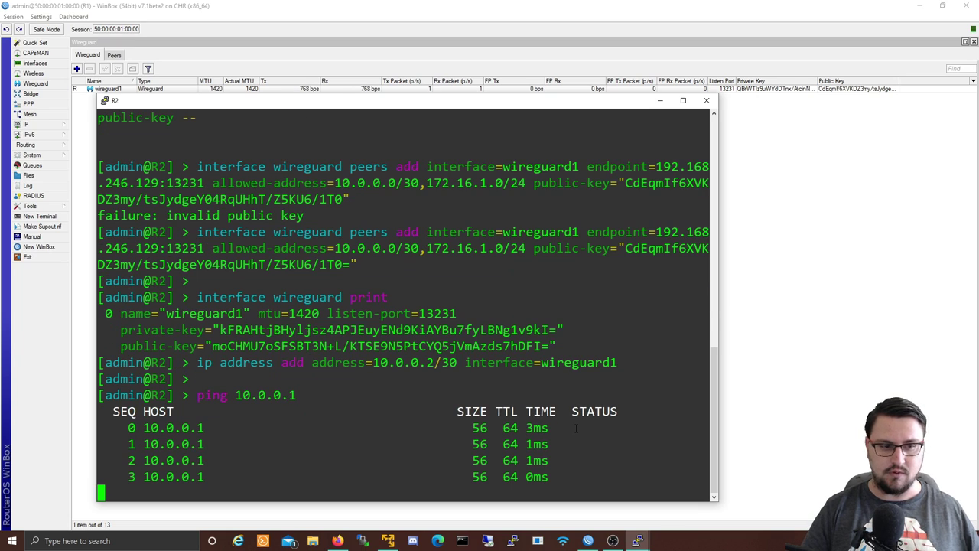
pyautogui.hotkey('ctrl', 'c')
pyautogui.click(919, 8)
pyautogui.click(920, 7)
pyautogui.click(754, 153)
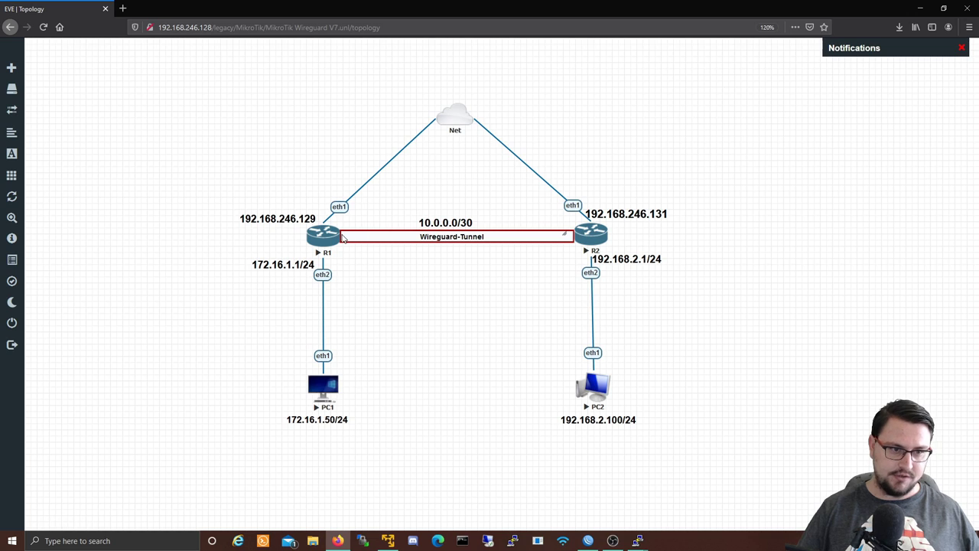
# Step: From R2, ping R1's LAN address 172.16.1.1 and stop it after the timeouts
pyautogui.hotkey('alt', 'Tab')
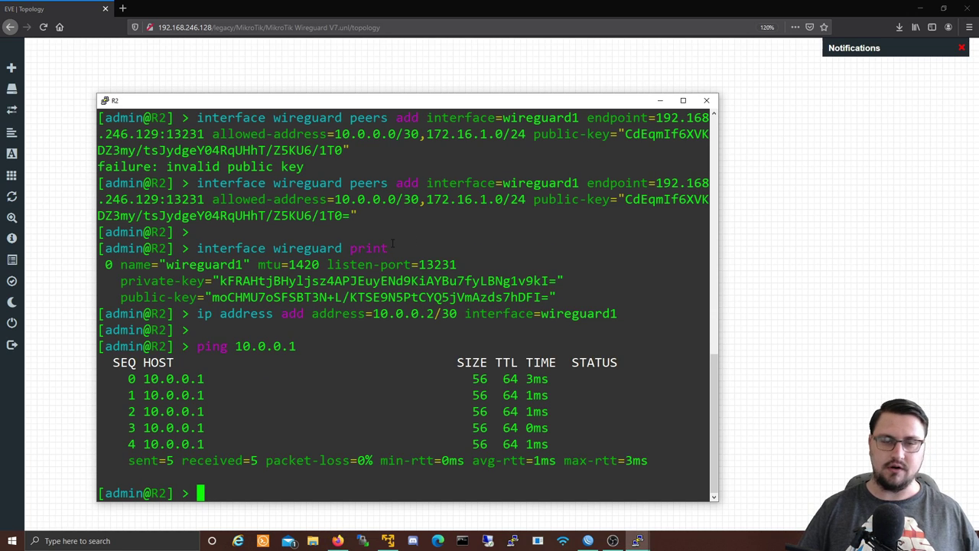
pyautogui.press('Return')
pyautogui.press('Return')
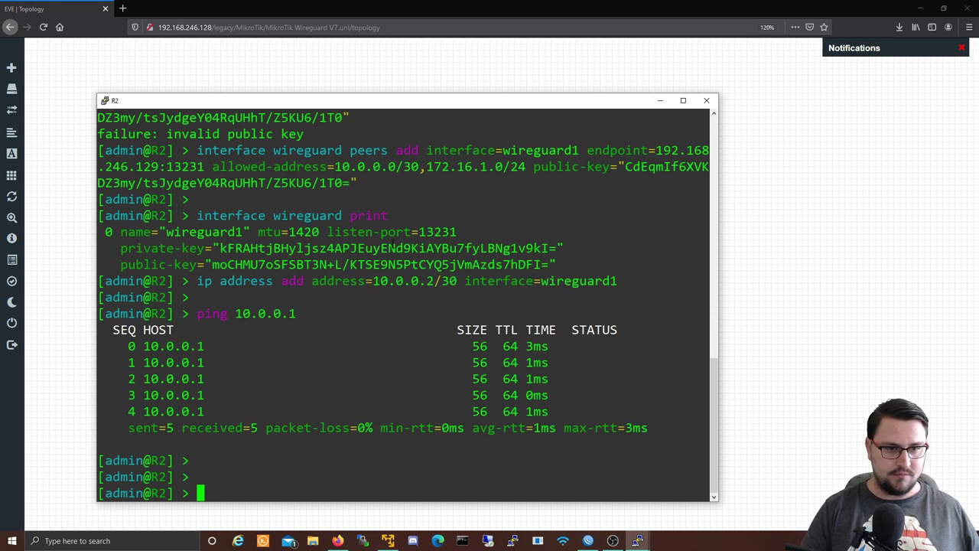
pyautogui.moveTo(309, 101); pyautogui.dragTo(624, 100)
pyautogui.write('pin')
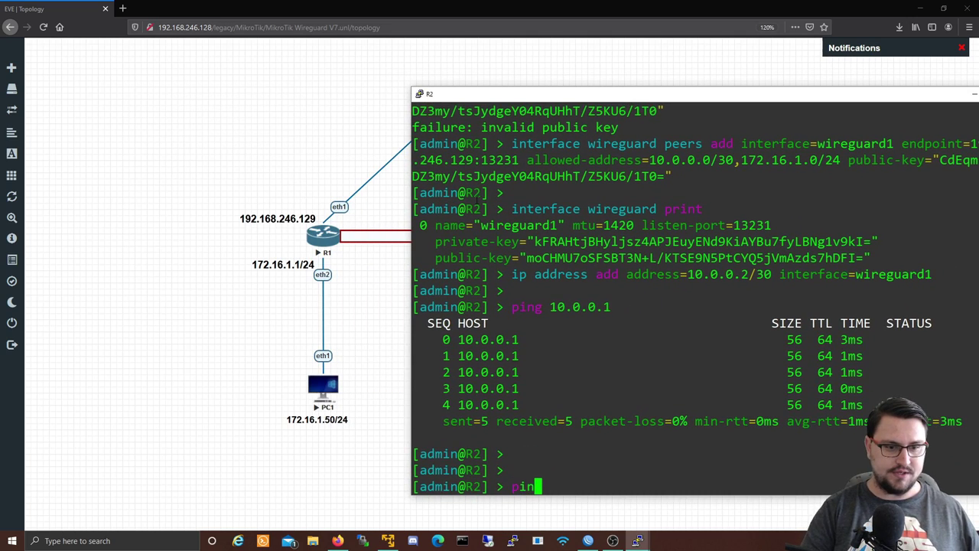
pyautogui.write('g 172.16.1.1')
pyautogui.press('Return')
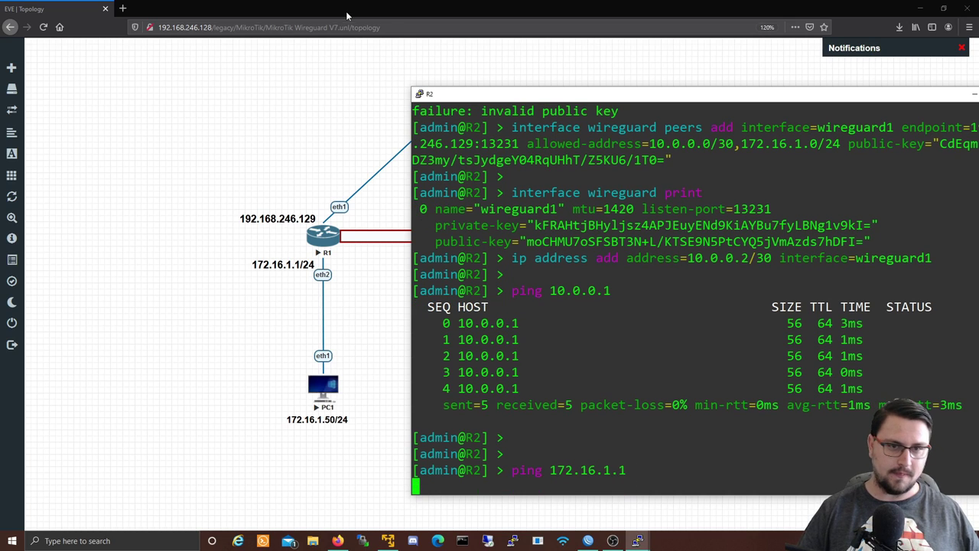
pyautogui.moveTo(455, 93); pyautogui.dragTo(290, 79)
pyautogui.hotkey('ctrl', 'c')
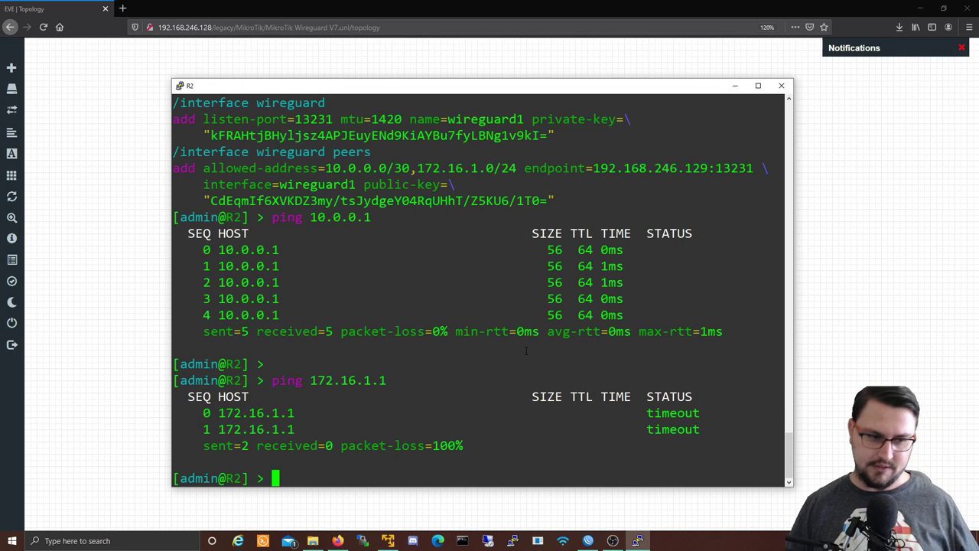
# Step: On R2, add a route to 172.16.1.0/24 with gateway 10.0.0.1
pyautogui.write('ip route add dst-address=172.16.1.0/24 in')
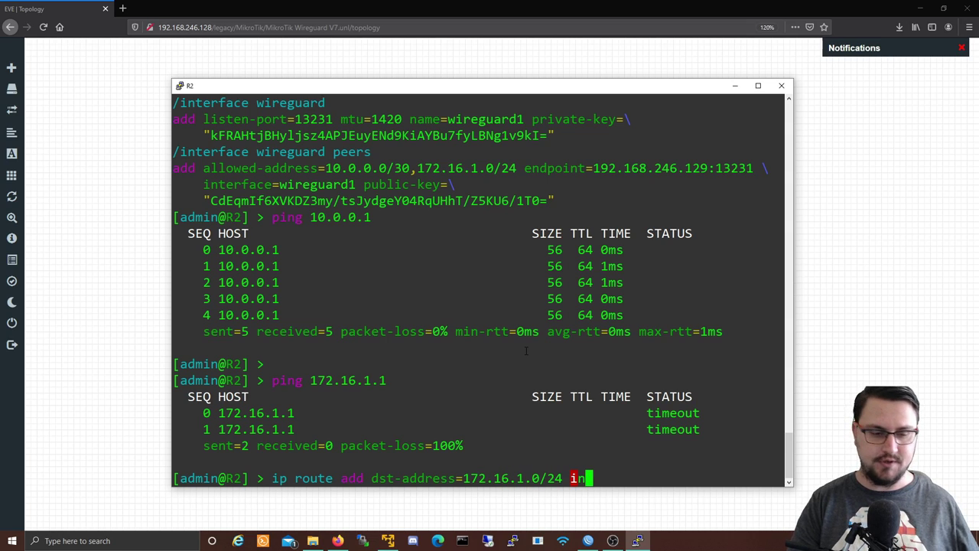
pyautogui.press('BackSpace')
pyautogui.press('BackSpace')
pyautogui.write('g')
pyautogui.press('Tab')
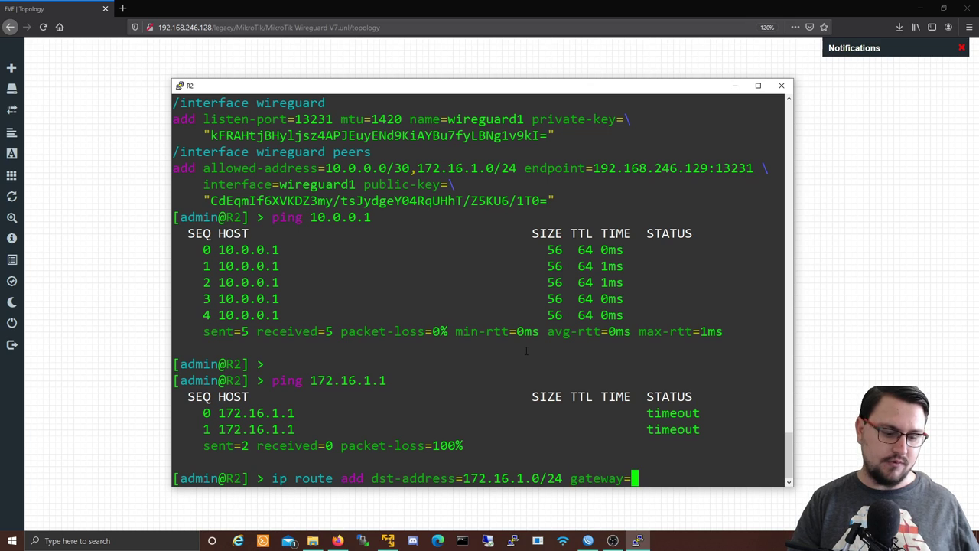
pyautogui.click(734, 85)
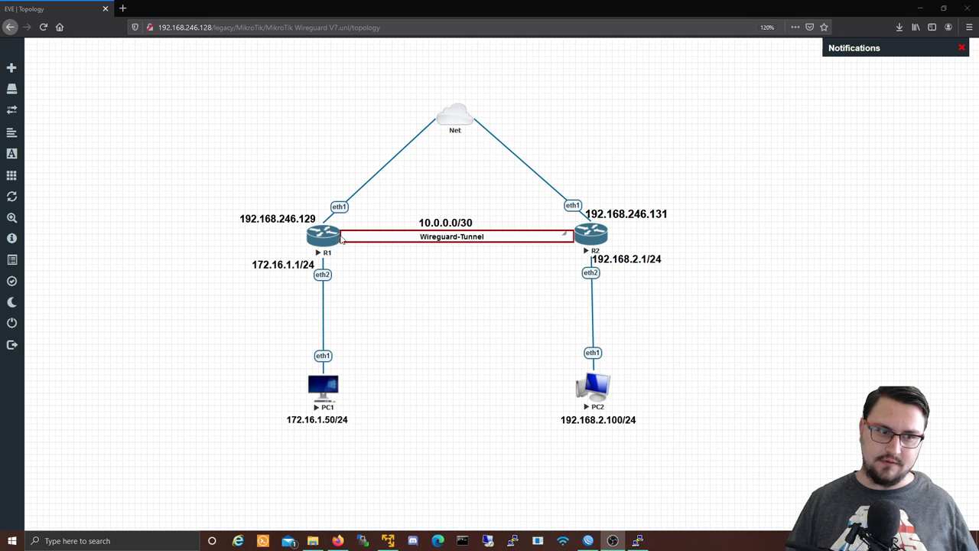
pyautogui.hotkey('alt', 'Tab')
pyautogui.write('10.0.0.1')
pyautogui.press('Return')
pyautogui.press('Return')
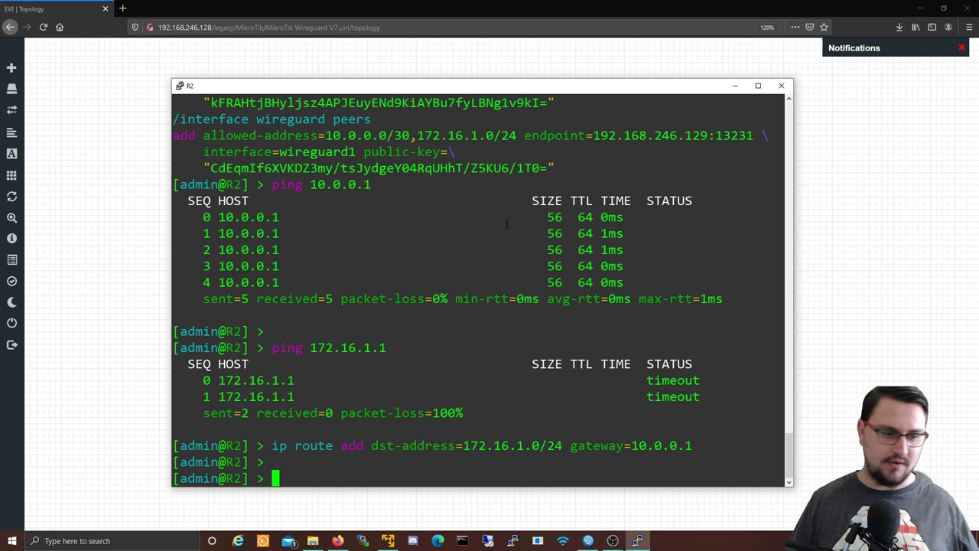
# Step: Ping 172.16.1.1 plainly, then with src-address 10.0.0.2 and 192.168.2.1
pyautogui.write('ping 172')
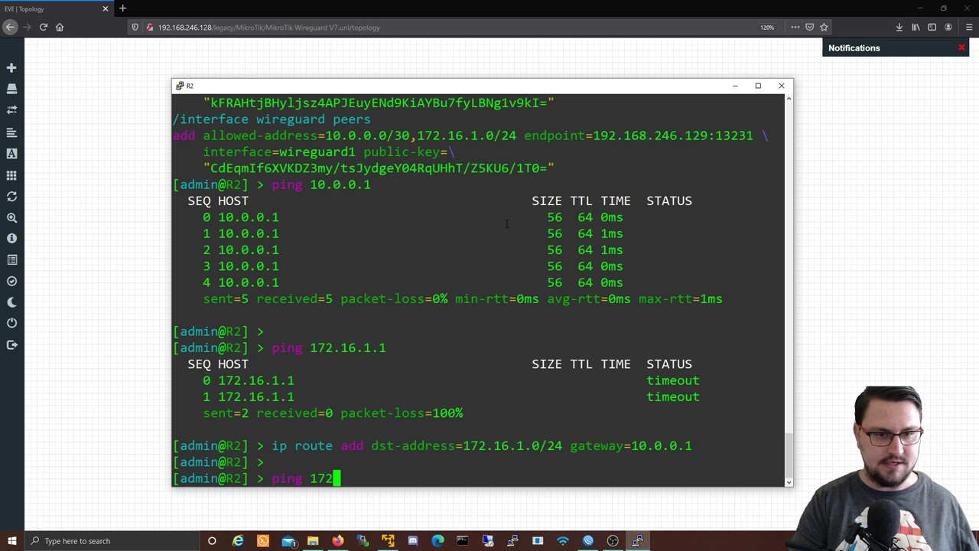
pyautogui.write('.16.1.1')
pyautogui.press('Return')
pyautogui.hotkey('ctrl', 'c')
pyautogui.press('Up')
pyautogui.write('src-address=10.0.0.2')
pyautogui.press('Return')
pyautogui.hotkey('ctrl', 'c')
pyautogui.press('Up')
pyautogui.press('BackSpace')
pyautogui.press('BackSpace')
pyautogui.press('BackSpace')
pyautogui.press('BackSpace')
pyautogui.press('BackSpace')
pyautogui.press('BackSpace')
pyautogui.press('BackSpace')
pyautogui.press('BackSpace')
pyautogui.write('192.168.2.1')
pyautogui.press('Return')
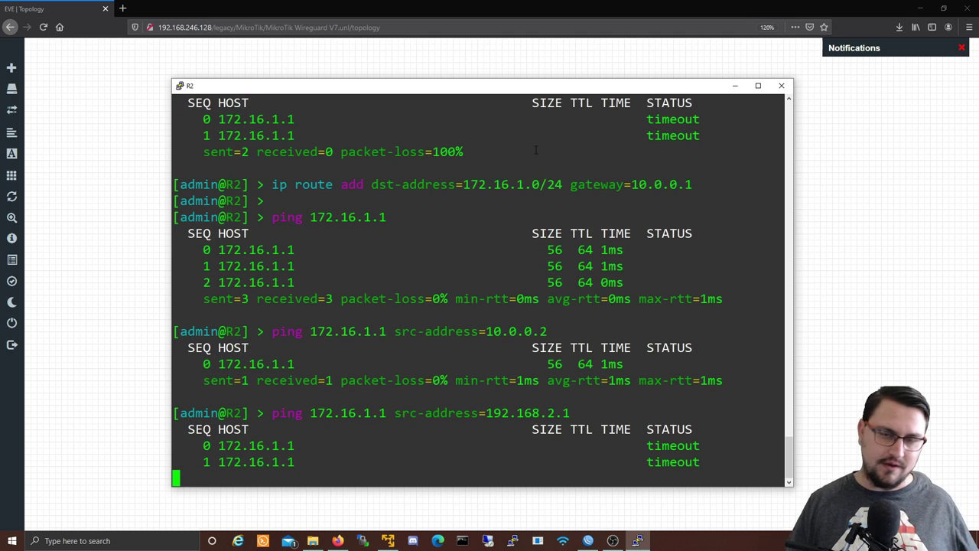
# Step: On R1, add a static route to 192.168.2.0/24 with gateway 10.0.0.2
pyautogui.click(588, 540)
pyautogui.click(42, 124)
pyautogui.click(85, 269)
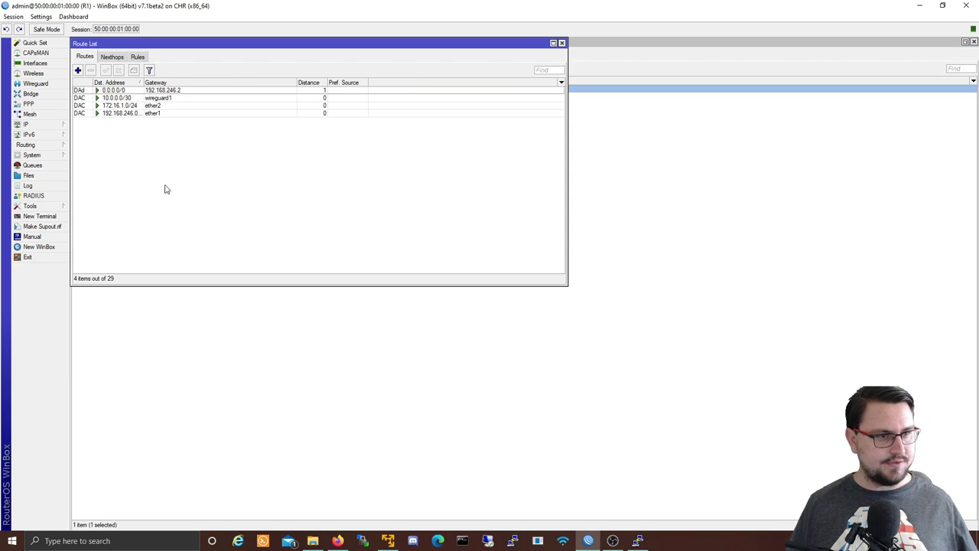
pyautogui.click(78, 71)
pyautogui.write('192.168.2.0/24')
pyautogui.press('Tab')
pyautogui.write('10')
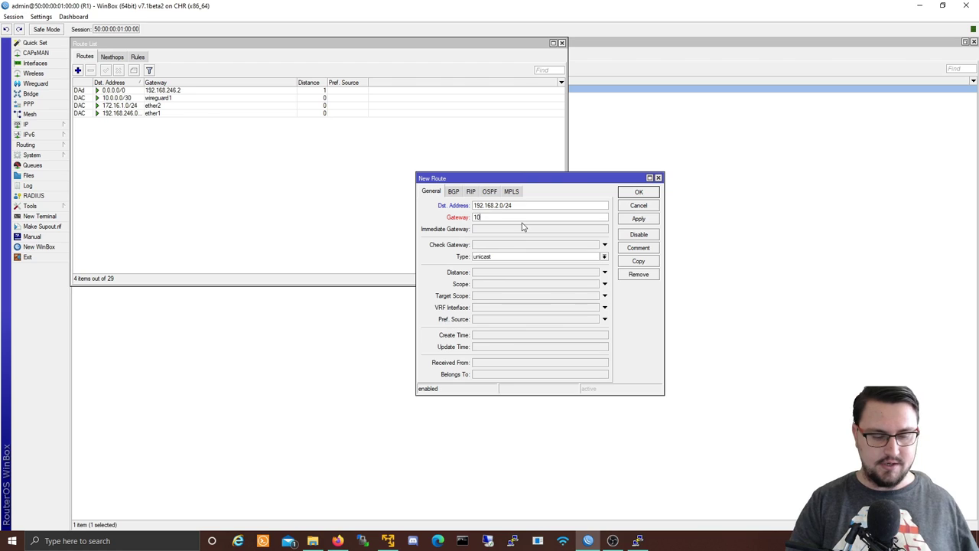
pyautogui.write('.0.0.2')
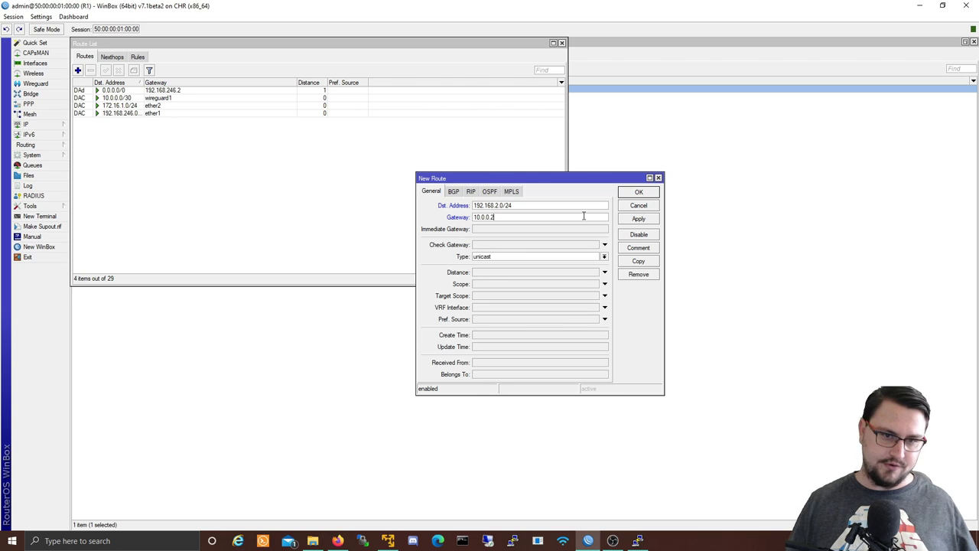
pyautogui.click(621, 221)
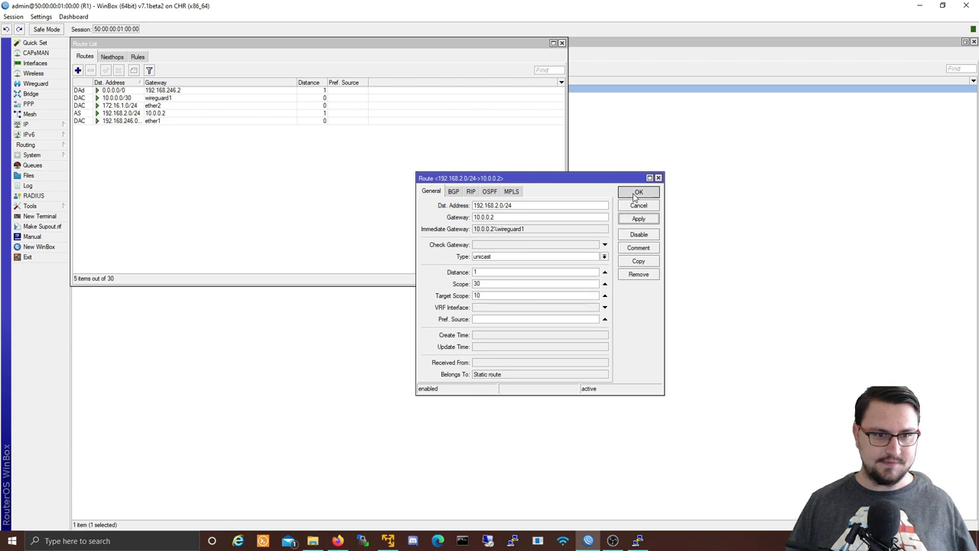
pyautogui.click(621, 196)
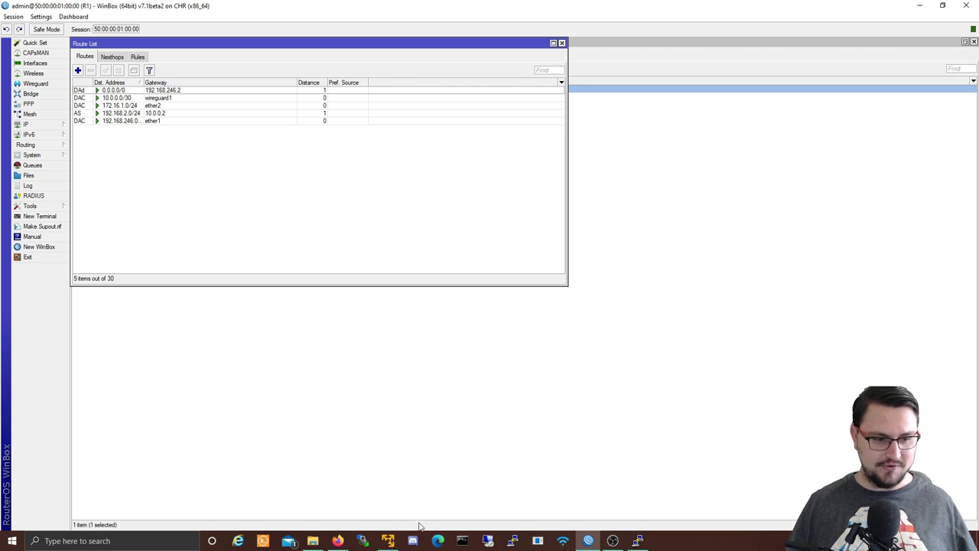
# Step: Open PC1's console from the EVE topology and ping R2's LAN address 192.168.2.1
pyautogui.click(338, 541)
pyautogui.click(325, 392)
pyautogui.click(519, 167)
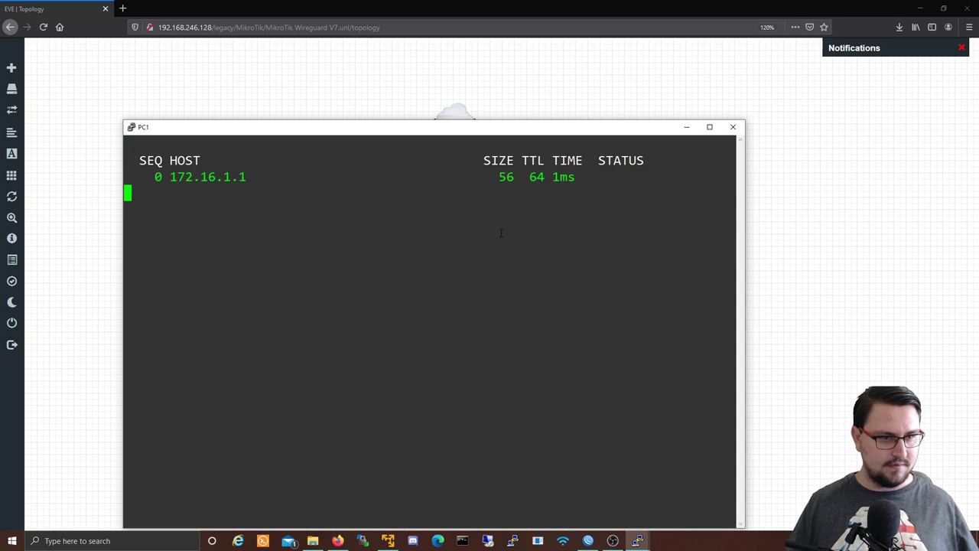
pyautogui.press('Return')
pyautogui.press('Return')
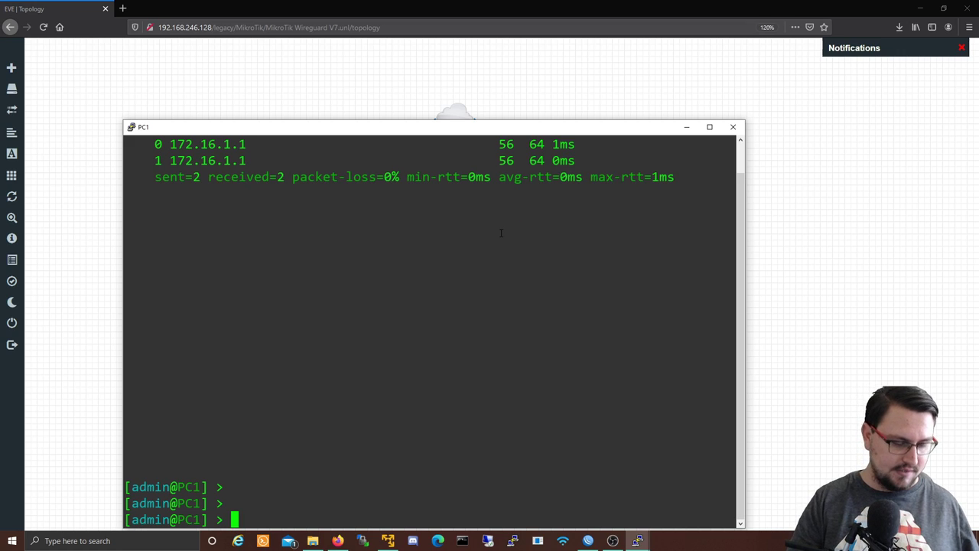
pyautogui.write('ping 192.1')
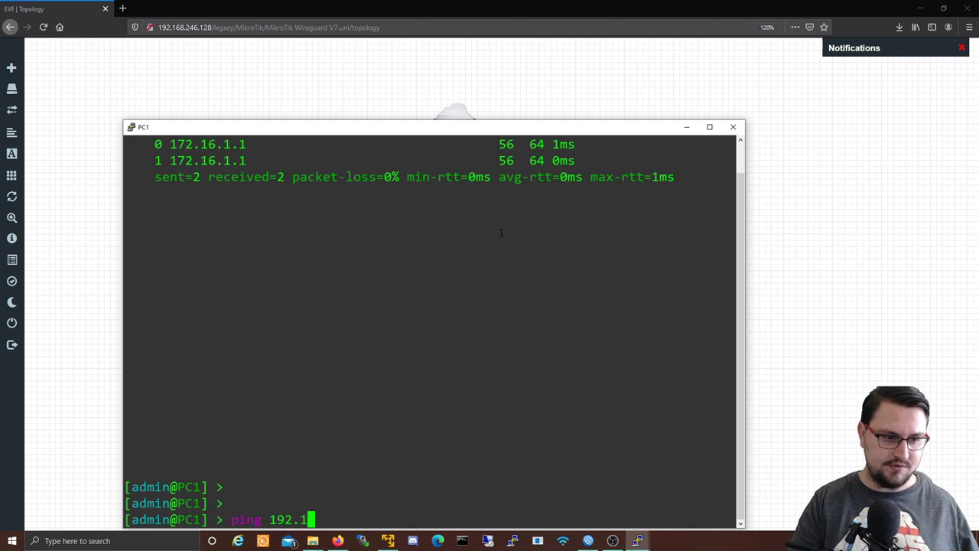
pyautogui.write('68.2.1')
pyautogui.press('Return')
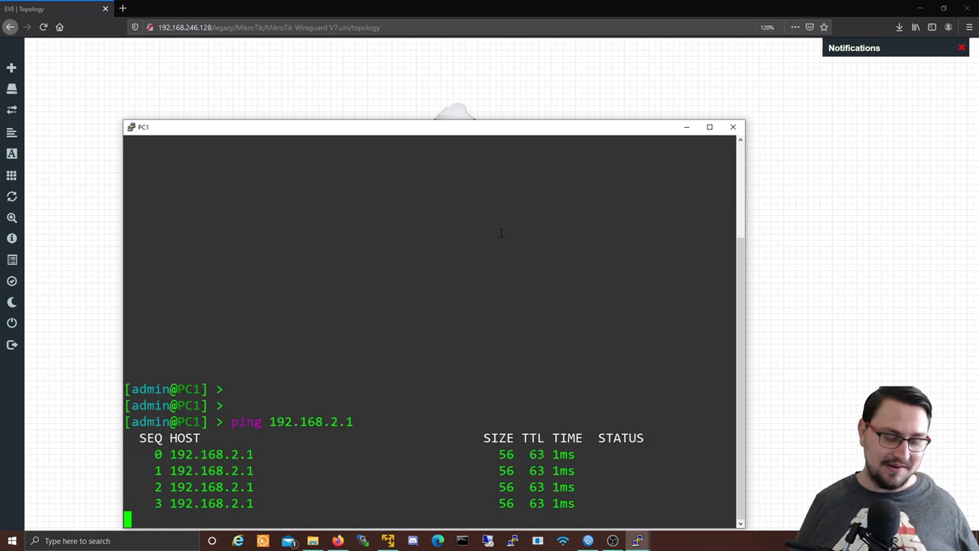
pyautogui.moveTo(424, 136); pyautogui.dragTo(343, 131)
pyautogui.hotkey('ctrl', 'c')
# Step: Ping PC2 at 192.168.2.100 from PC1, then hide the console
pyautogui.press('Up')
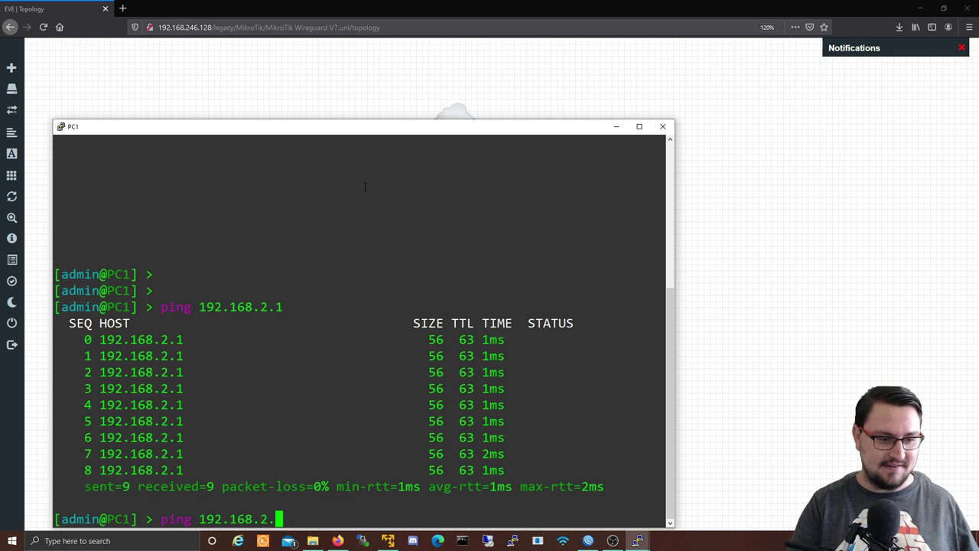
pyautogui.write('00')
pyautogui.press('Return')
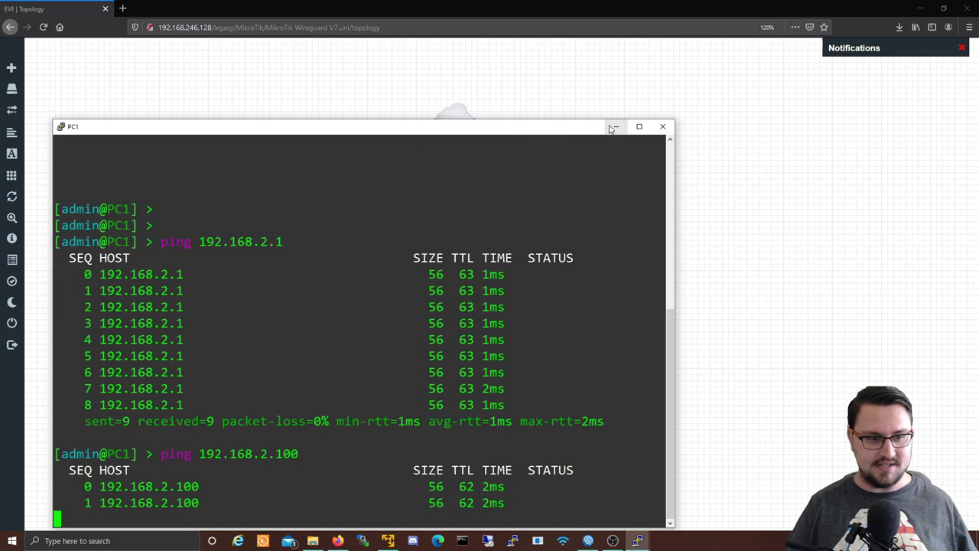
pyautogui.click(614, 127)
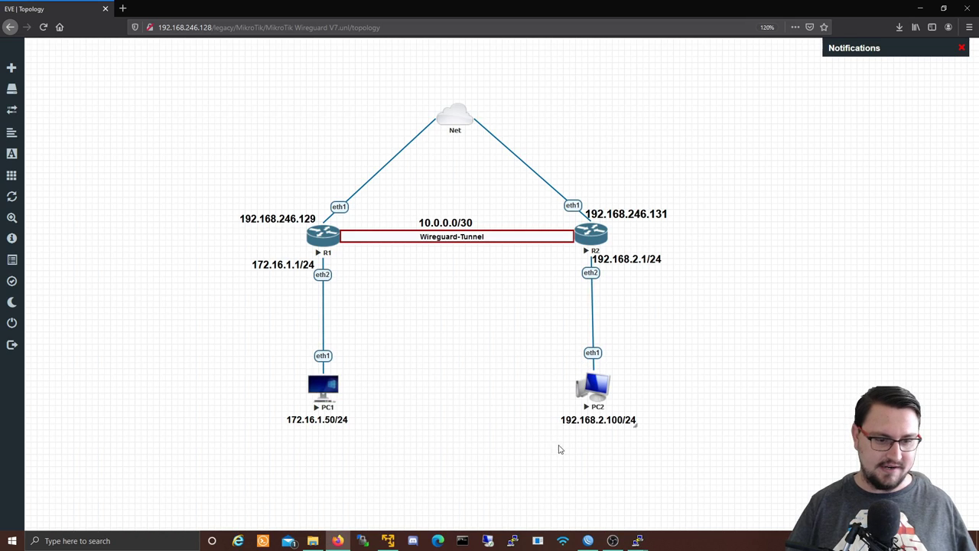
# Step: Open R1's wireguard1 properties, view its Status and Traffic tabs, and start Torch on it
pyautogui.click(586, 540)
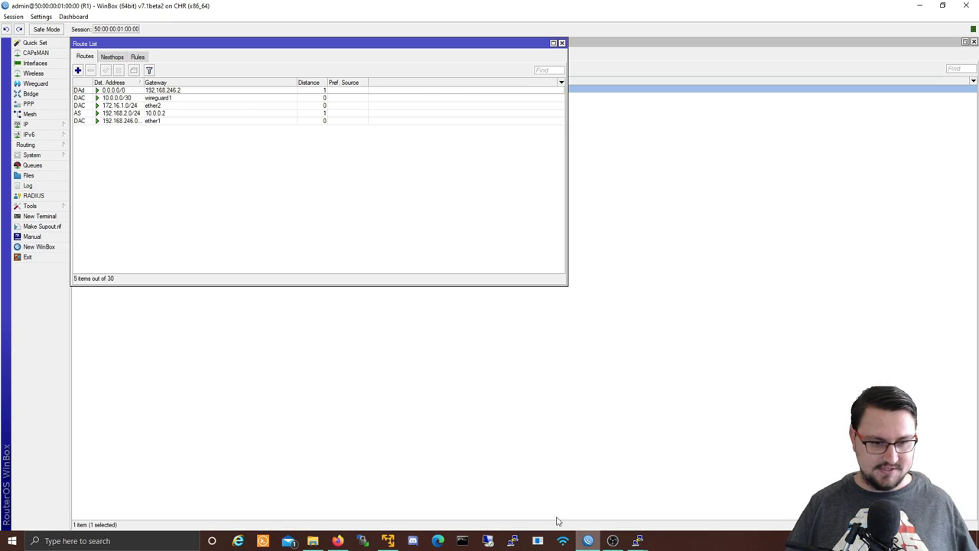
pyautogui.click(561, 44)
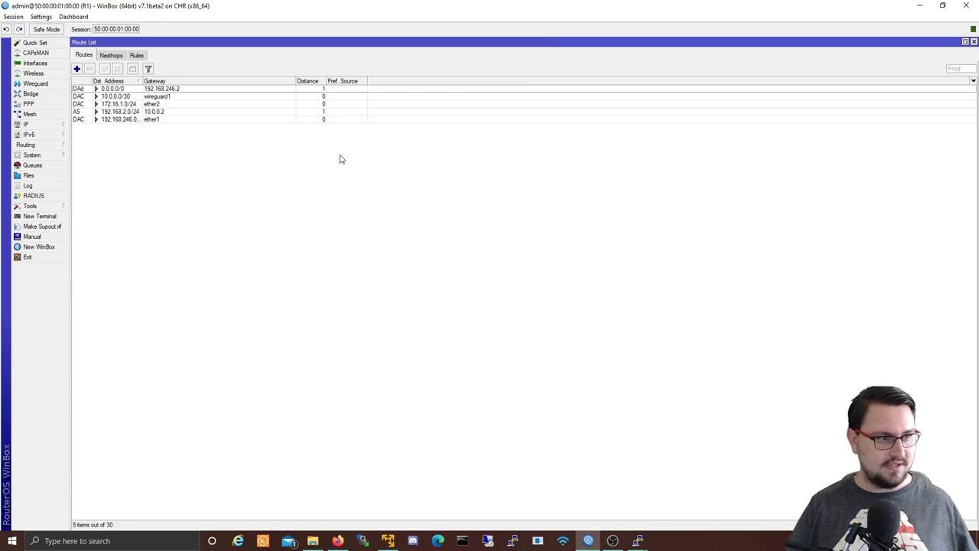
pyautogui.click(50, 85)
pyautogui.click(81, 58)
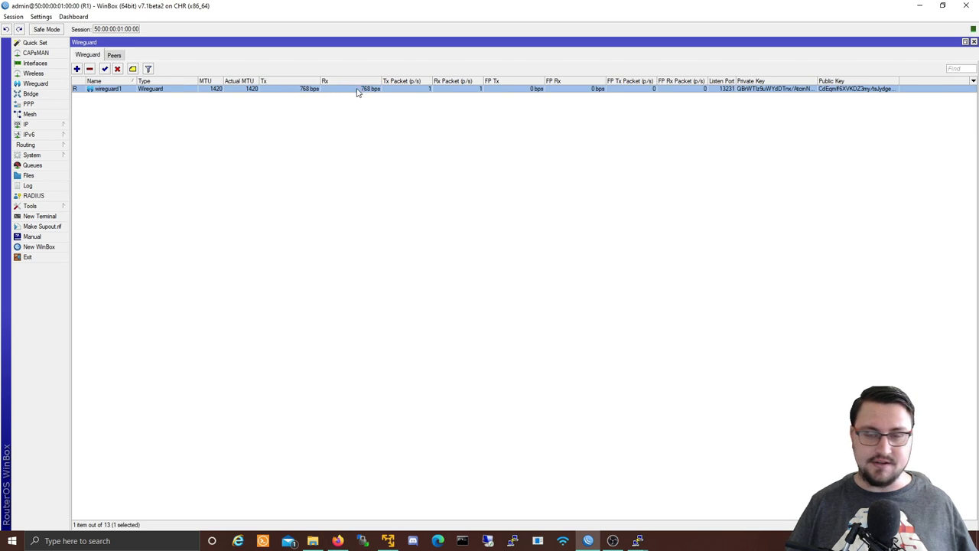
pyautogui.doubleClick(270, 90)
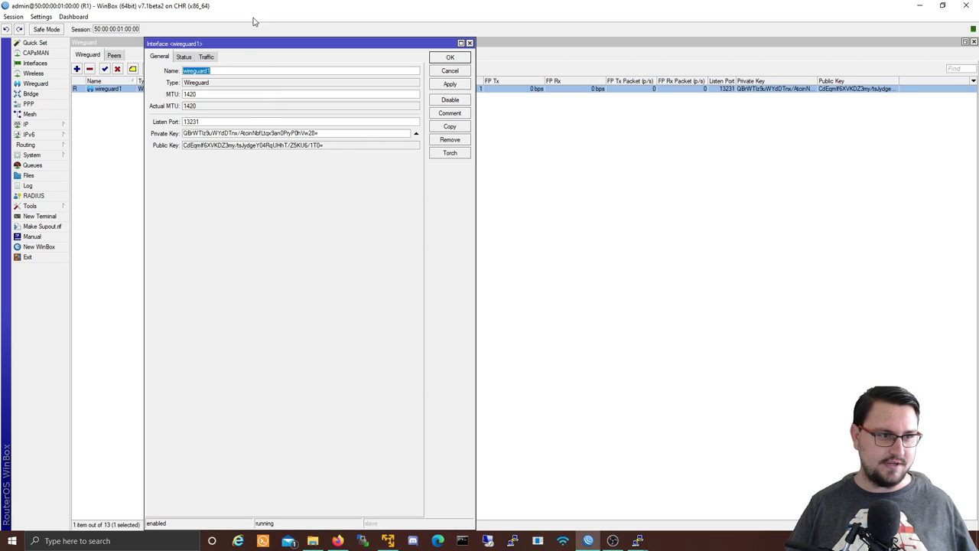
pyautogui.click(190, 58)
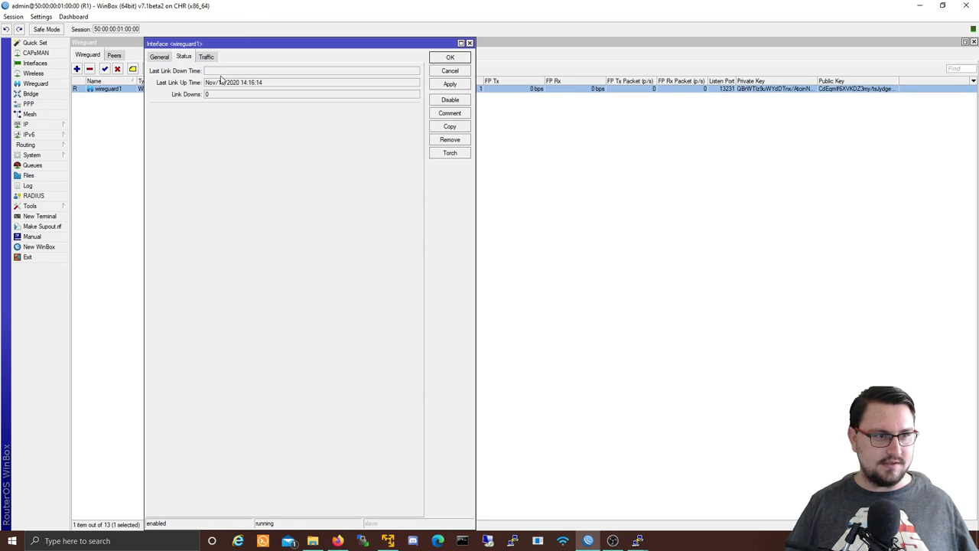
pyautogui.click(201, 57)
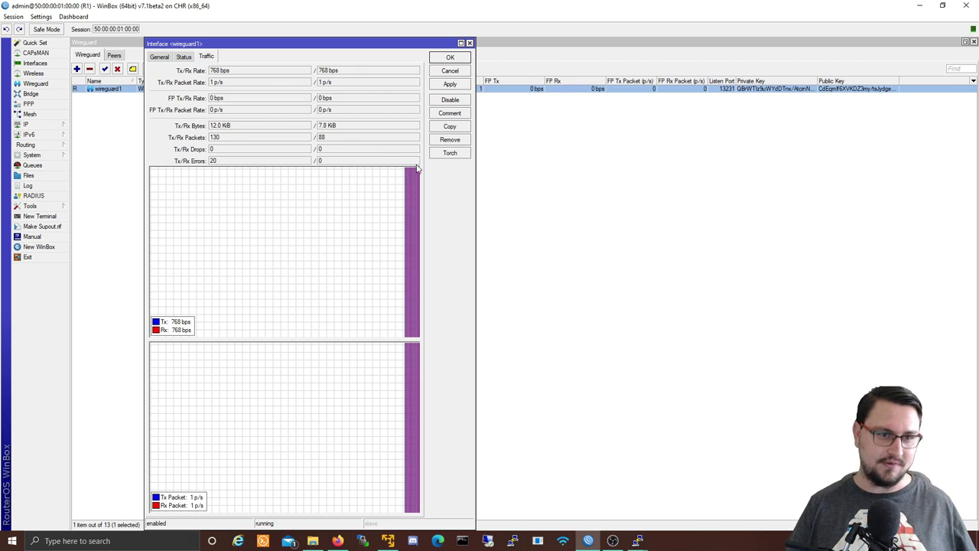
pyautogui.click(441, 155)
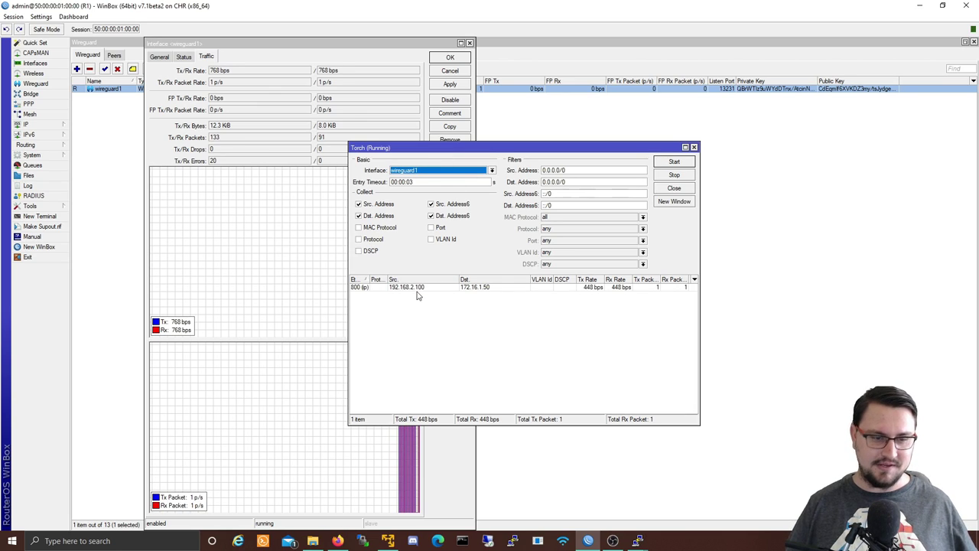